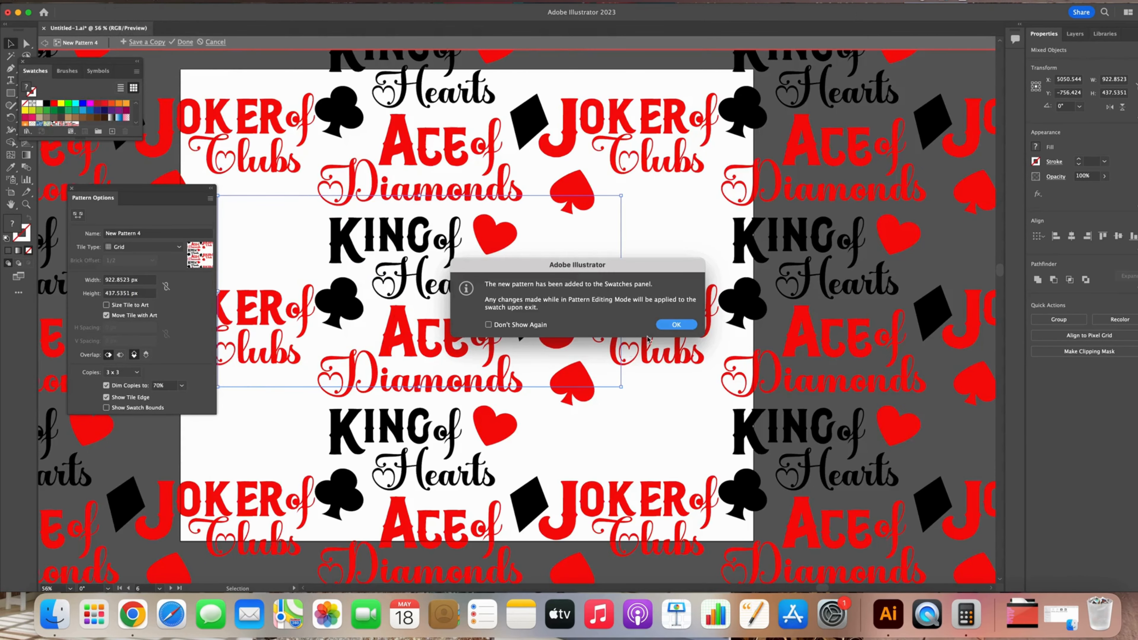
Acknowledge the new pattern notice, keep the Grid tile type, and set the pattern tile to 900 px wide by 900 px high
click(676, 324)
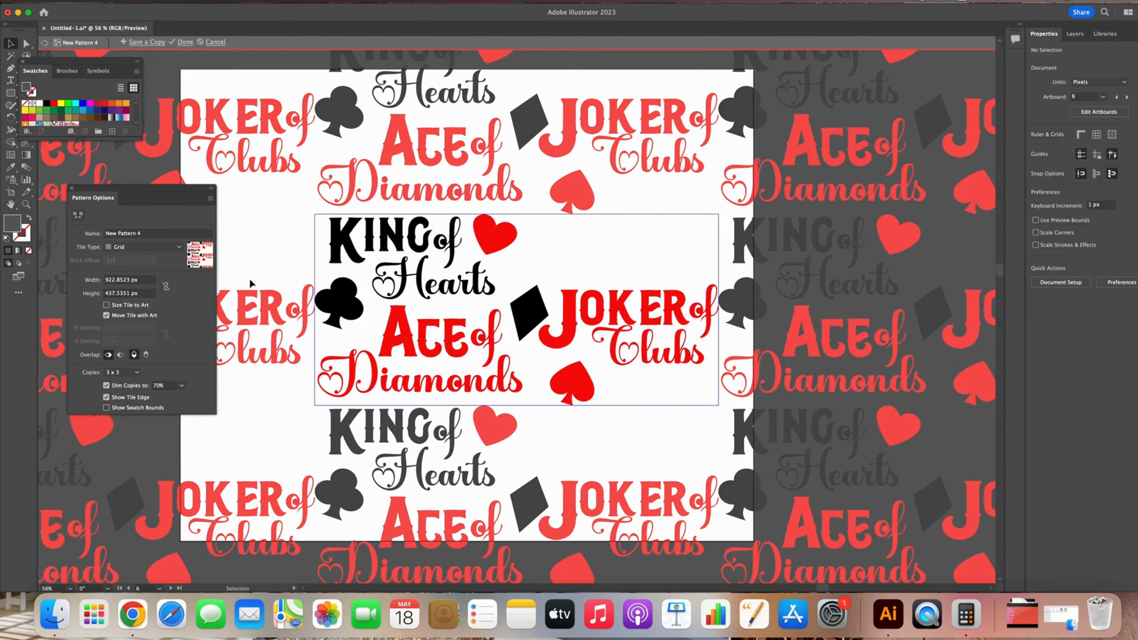
drag(146, 196, 215, 188)
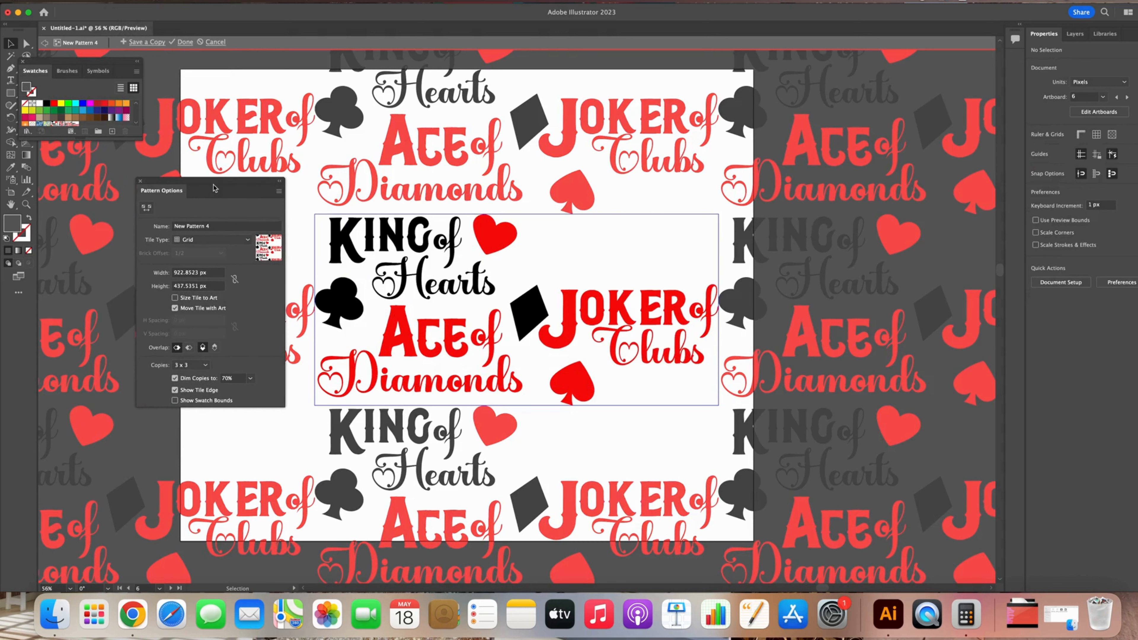
click(234, 242)
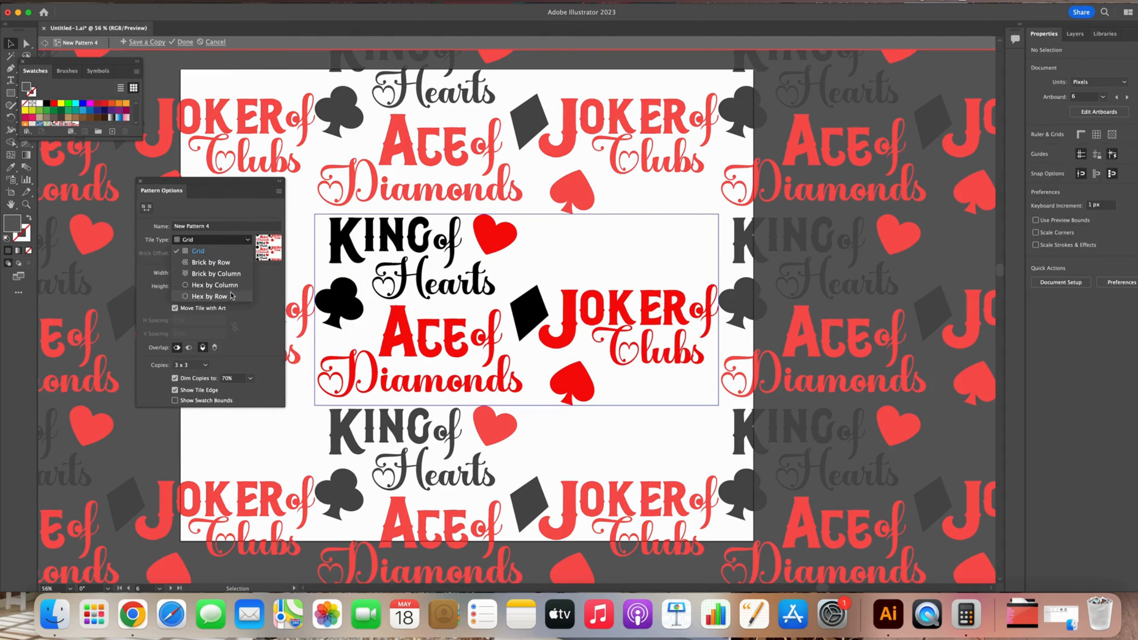
click(224, 252)
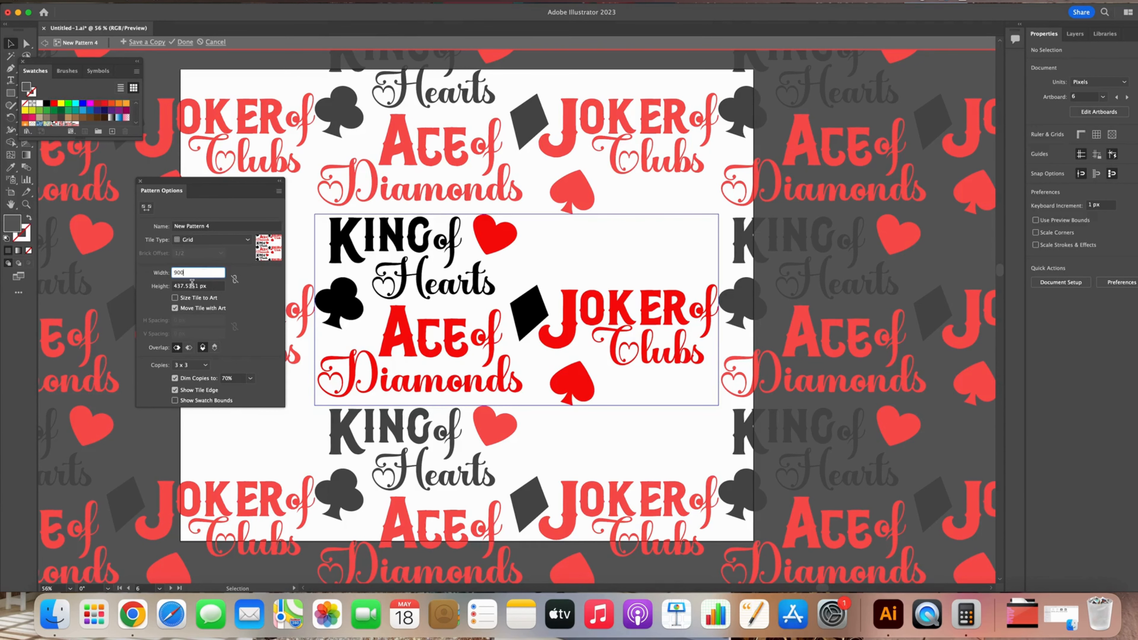
key(Tab)
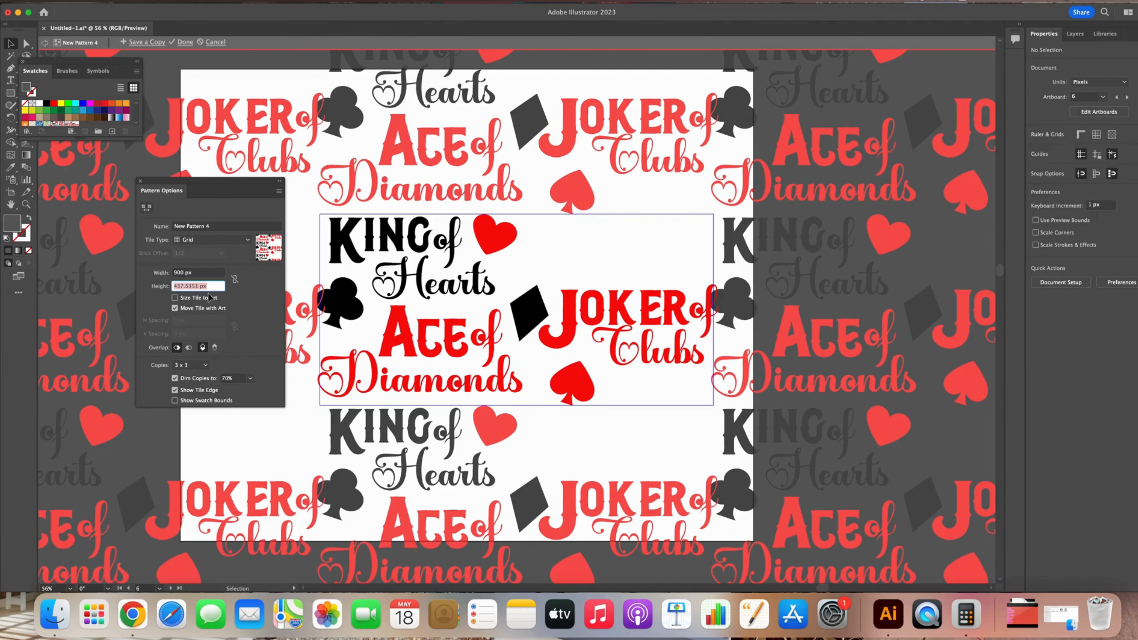
key(Return)
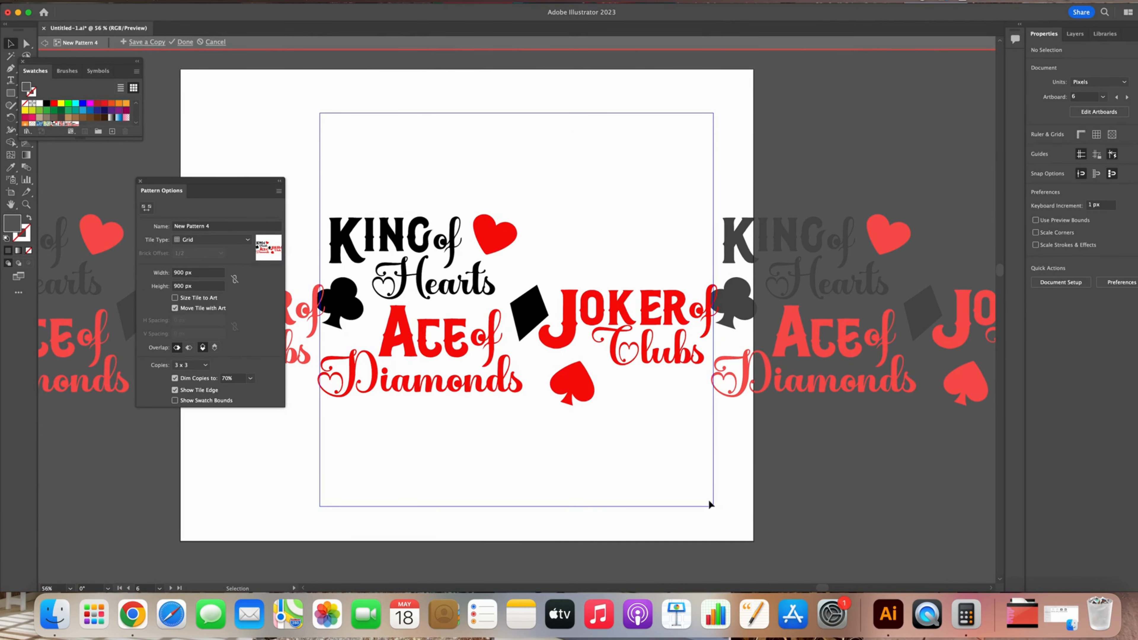
Resize the pattern tile around the artwork with the Pattern Tile tool to about 940 px wide and 507 px high
click(146, 208)
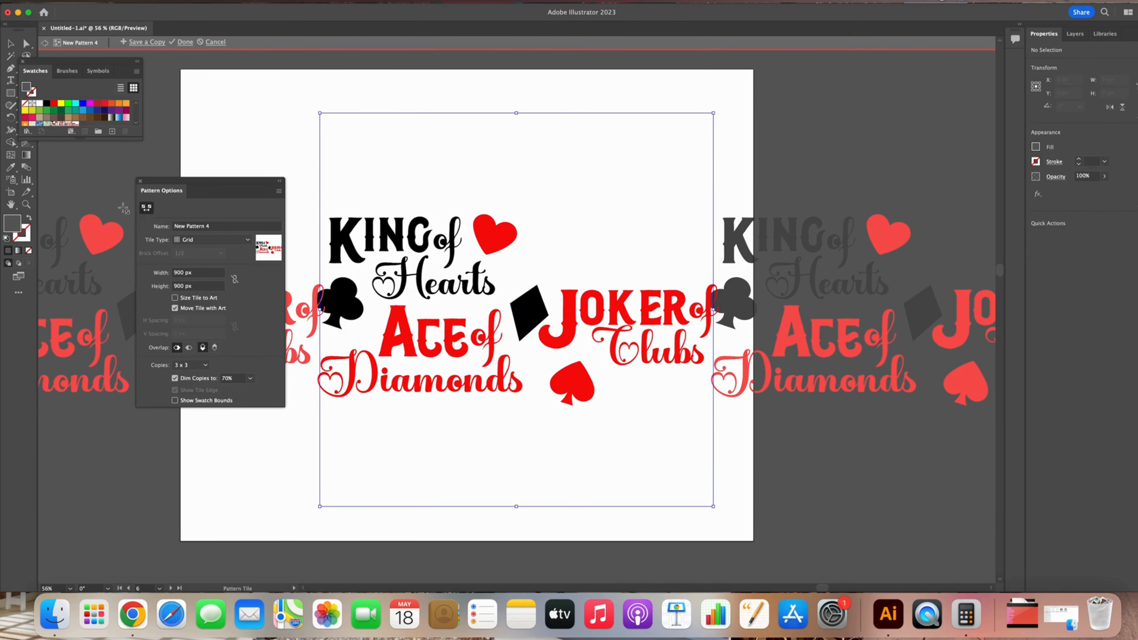
drag(517, 113, 516, 192)
drag(517, 508, 519, 416)
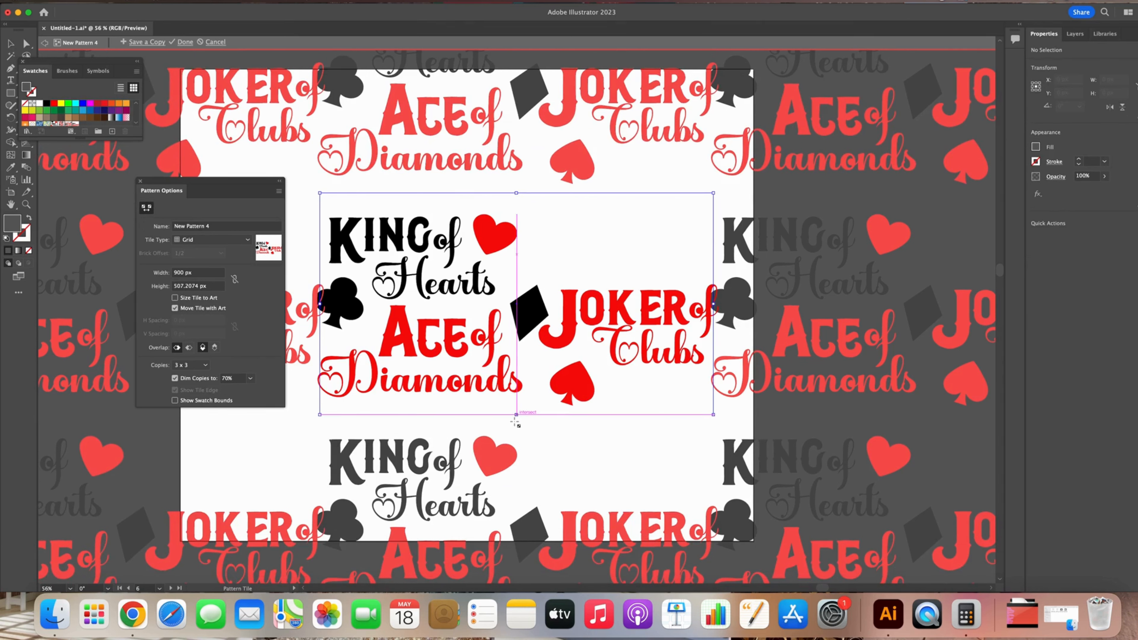
click(144, 211)
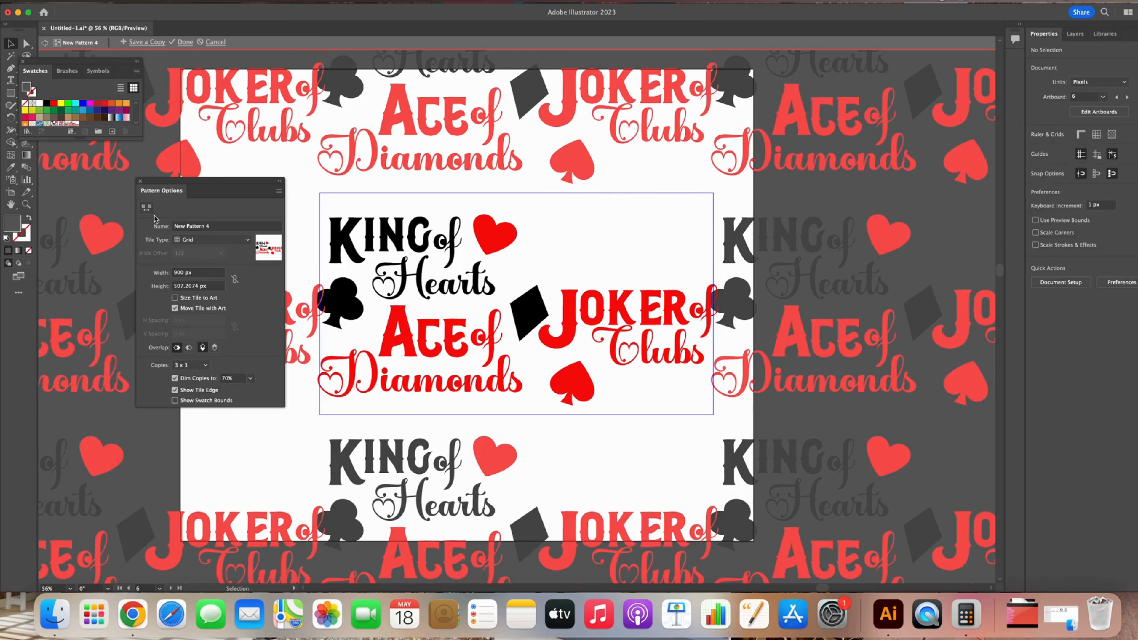
click(147, 205)
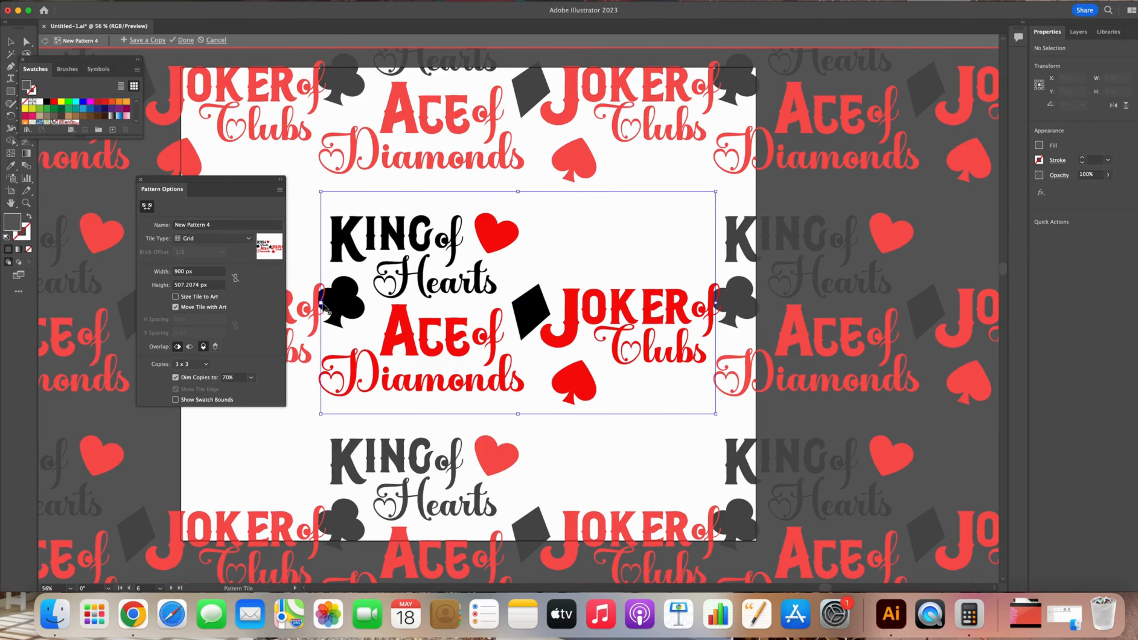
drag(321, 308, 305, 308)
key(v)
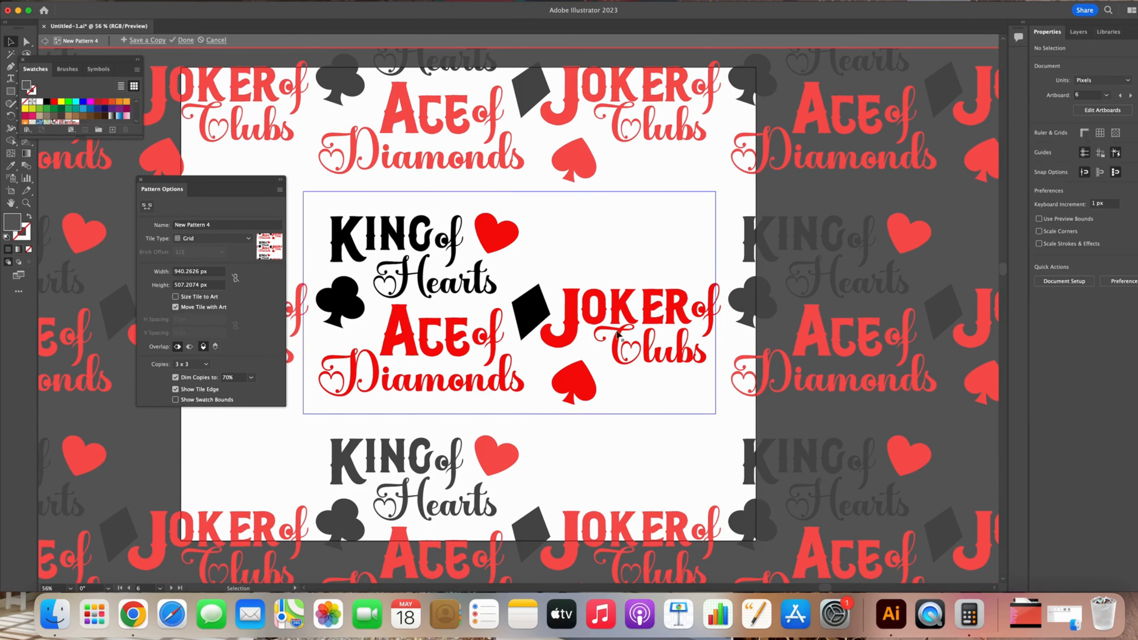
Scale down the Joker of Clubs, King of Hearts and Ace of Diamonds lettering, and raise Joker of Clubs level with King of Hearts
click(656, 341)
drag(719, 364, 628, 251)
click(403, 251)
drag(412, 298, 412, 274)
mouse_move(444, 334)
mouse_down()
mouse_move(475, 359)
mouse_move(448, 320)
mouse_up()
Scale down the black club, red heart, red spade and black diamond symbols
click(340, 298)
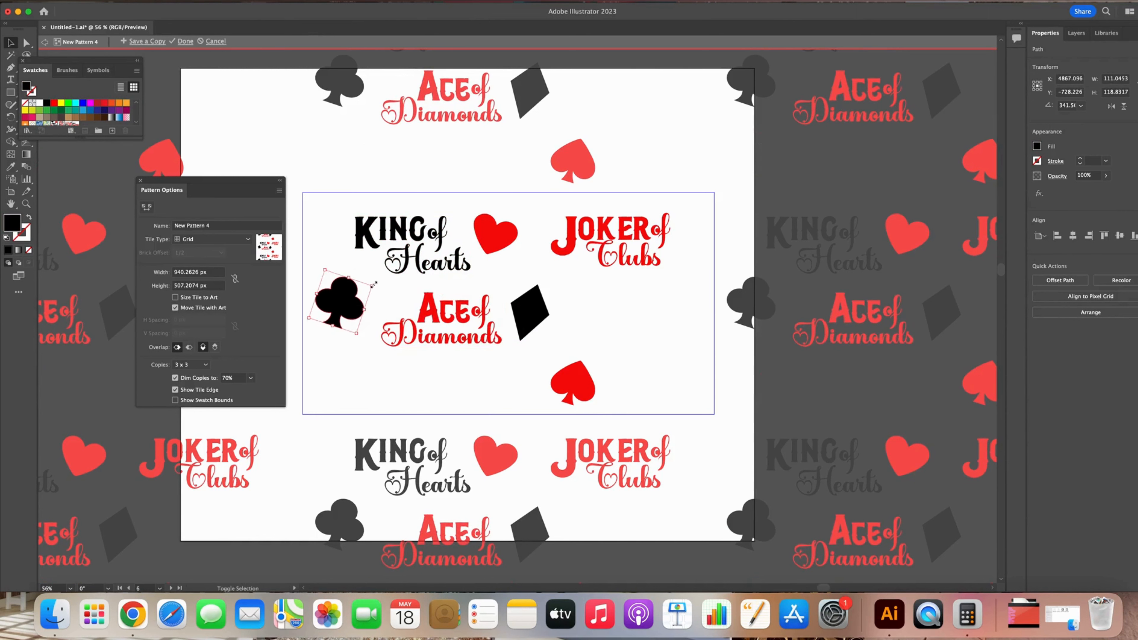
drag(374, 284, 357, 294)
click(495, 234)
drag(519, 253, 500, 242)
click(573, 381)
drag(596, 406, 582, 400)
click(530, 312)
drag(530, 312, 522, 310)
Arrange the club beside Ace of Diamonds, a rotated spade copy beside King of Hearts, and Joker of Clubs above the diamond
drag(329, 307, 395, 306)
click(570, 377)
drag(586, 395, 354, 266)
drag(576, 246, 519, 303)
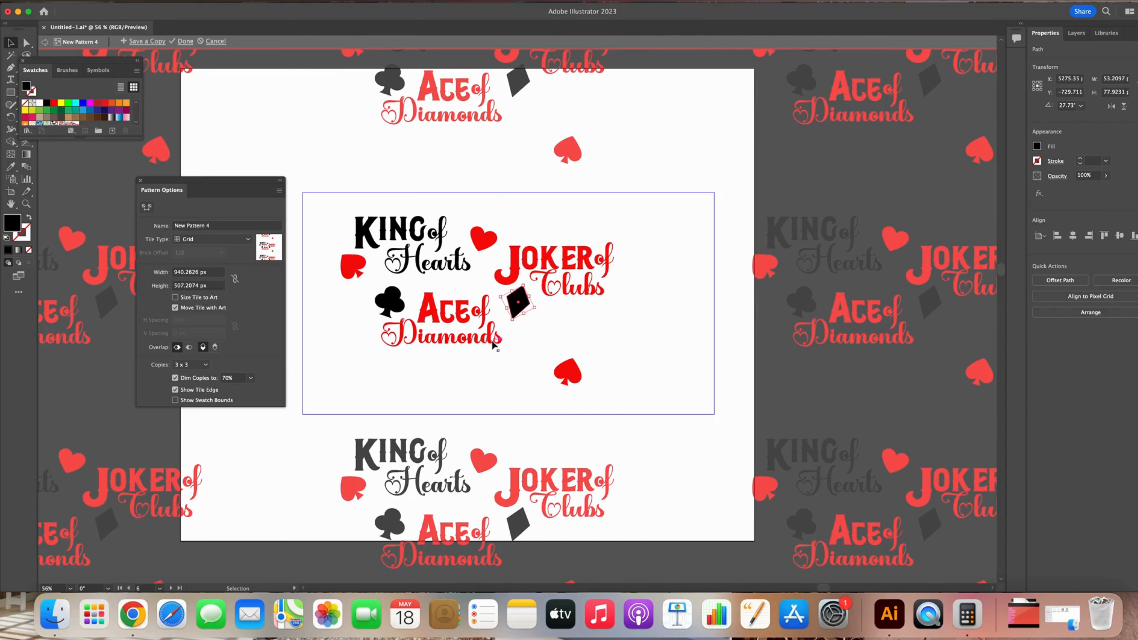
Duplicate King of Hearts beside the red spade at the tile's lower right, and add a black Joker of Clubs copy at the lower left
drag(416, 234, 649, 363)
click(596, 389)
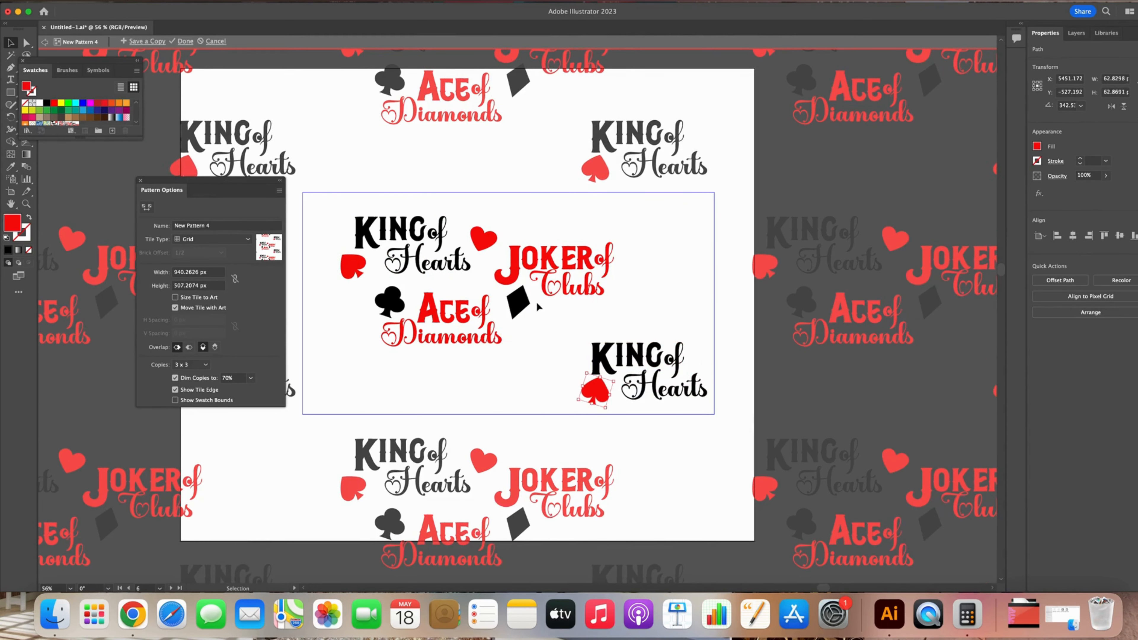
drag(545, 292, 357, 395)
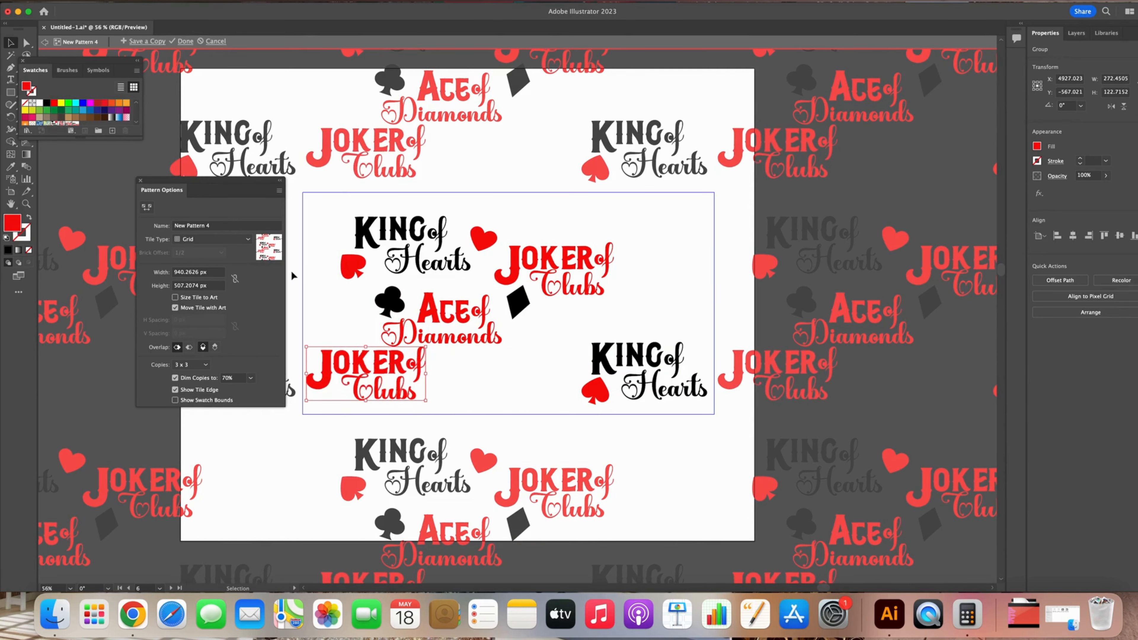
key(i)
click(388, 301)
click(13, 45)
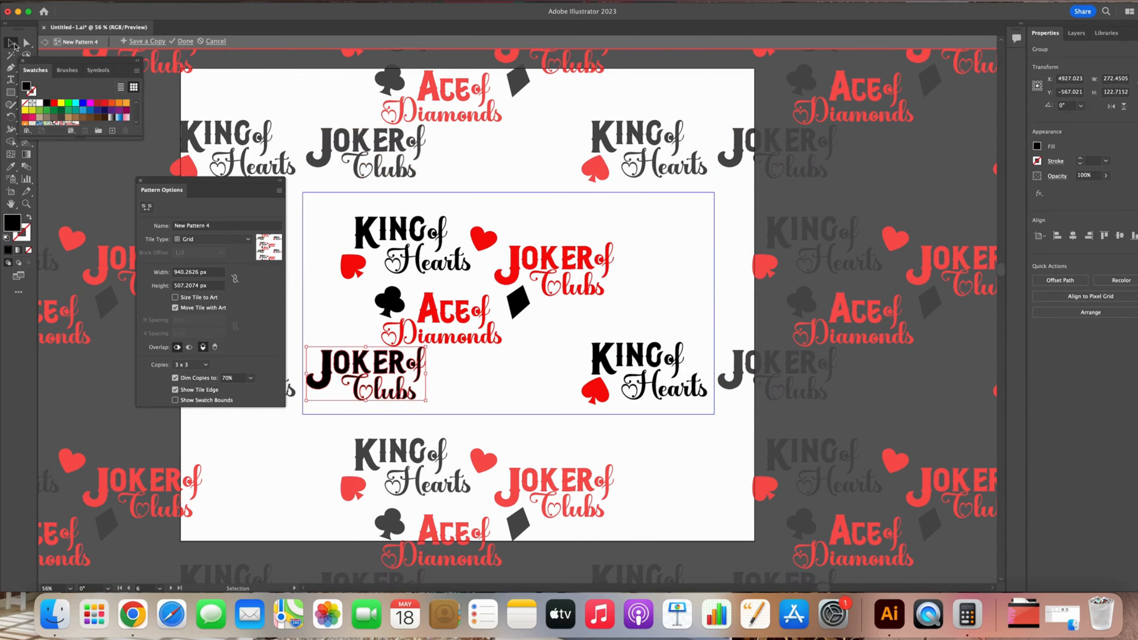
Duplicate Ace of Diamonds into the tile's upper right corner and recolor the copy black
drag(451, 317, 684, 220)
key(i)
click(389, 301)
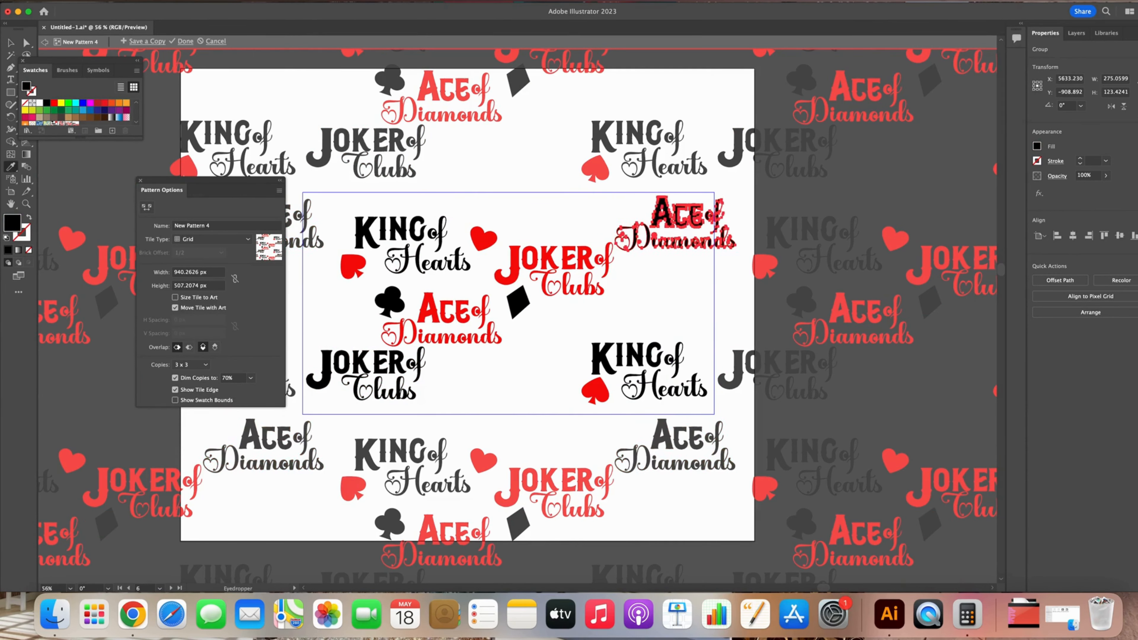
key(v)
Paste a copy of the club beside the black Ace of Diamonds and recolor it red
click(389, 301)
key(super+c)
key(super+v)
drag(524, 313, 630, 202)
click(53, 102)
key(i)
click(511, 296)
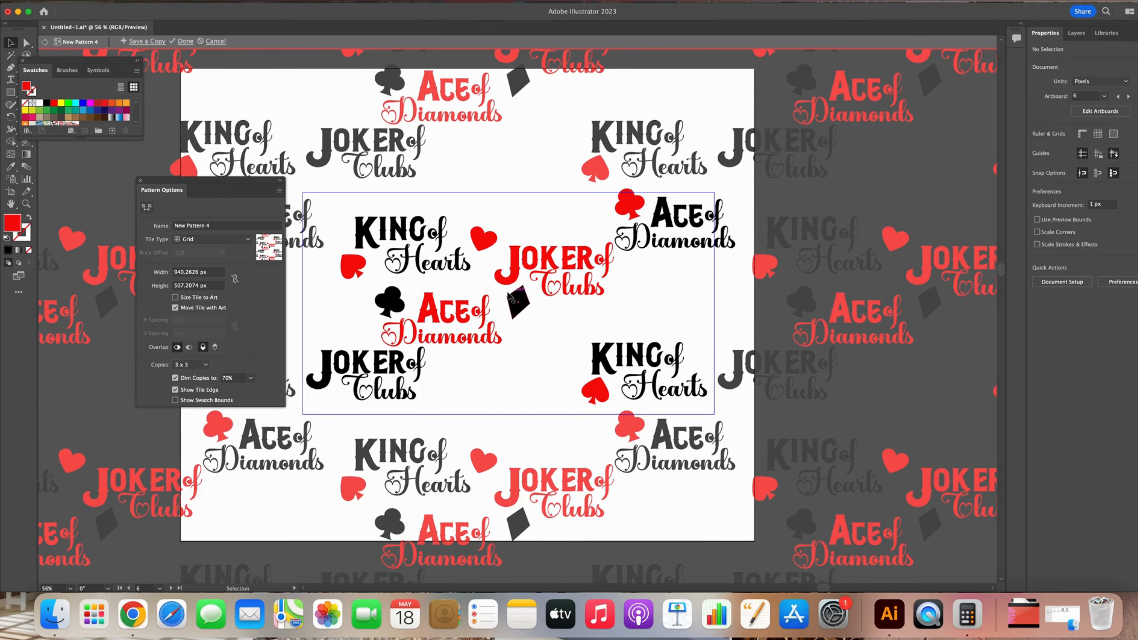
Paste a club copy below the black Joker of Clubs and match its color to the red spade
click(392, 328)
key(super+c)
key(super+v)
drag(524, 310, 329, 414)
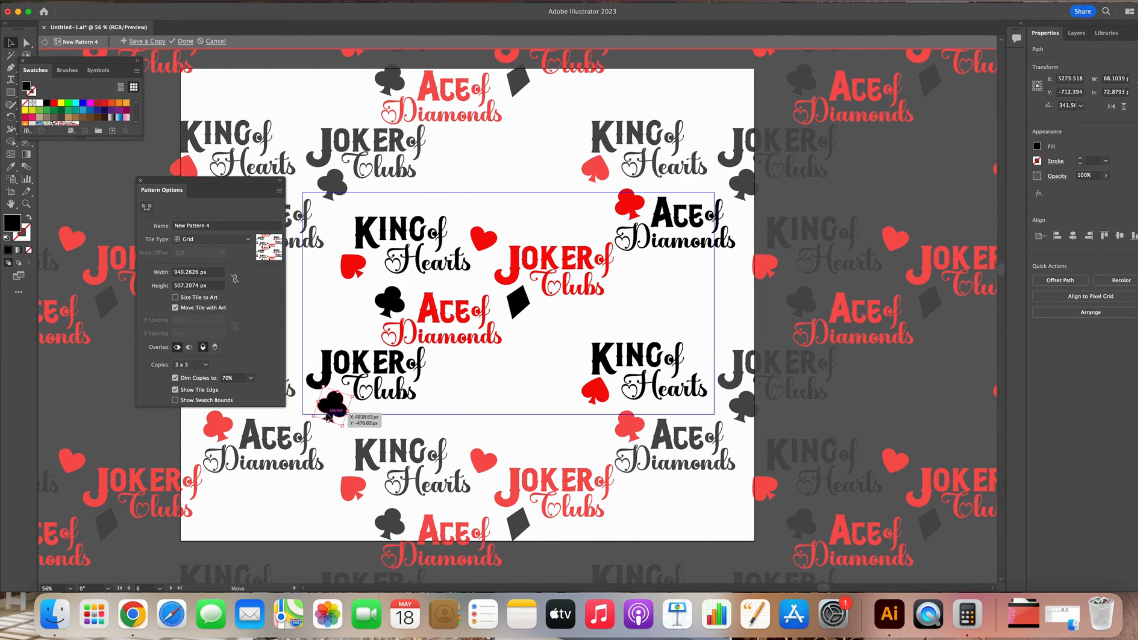
click(356, 260)
key(v)
Paste a copy of the lower spade above the red Joker of Clubs and make it black
click(586, 390)
key(super+c)
key(super+v)
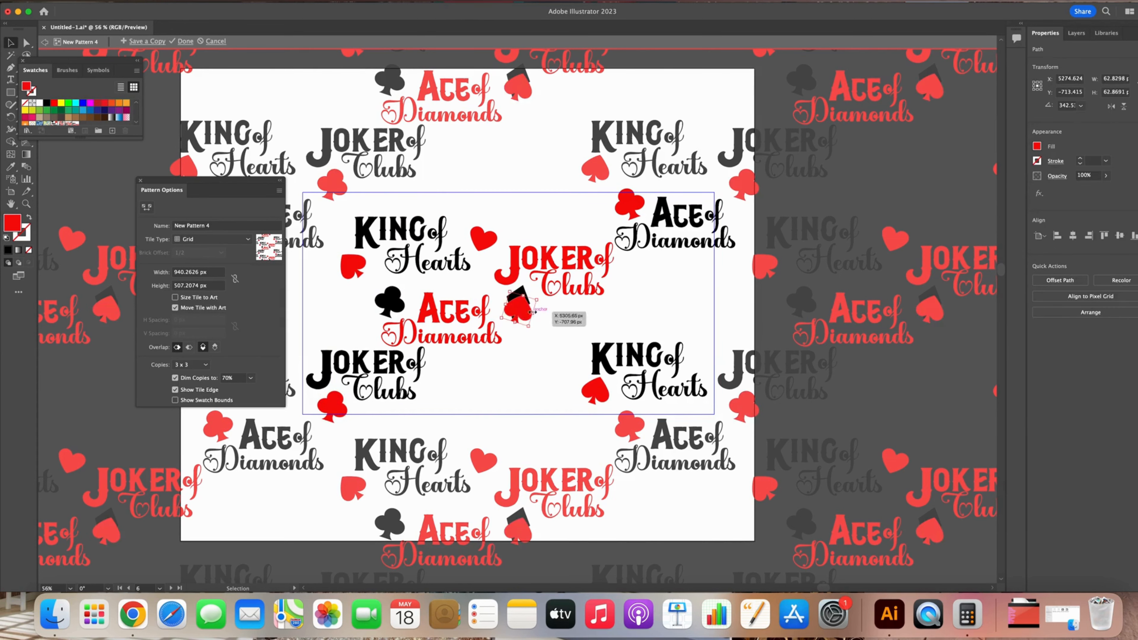
drag(533, 312, 599, 231)
Move the black Ace of Diamonds, lower King of Hearts, black spade and upper red club closer to the tile's center
drag(678, 223, 531, 197)
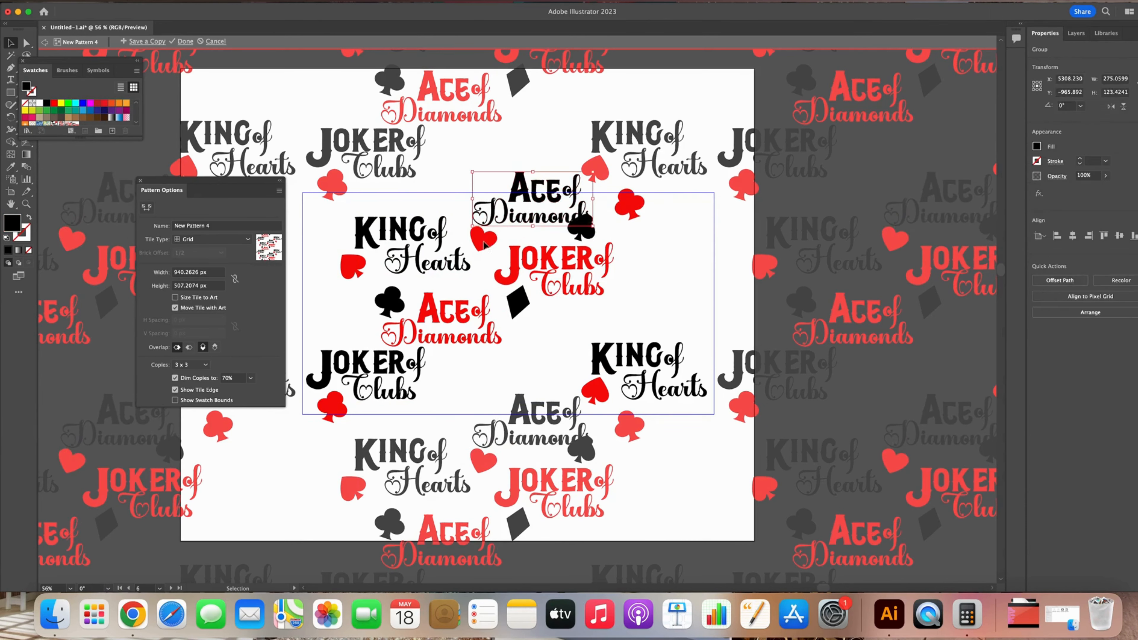
drag(648, 375, 579, 354)
click(529, 197)
mouse_move(598, 231)
mouse_down()
mouse_move(590, 240)
mouse_move(643, 236)
mouse_move(593, 229)
mouse_up()
drag(630, 204, 594, 198)
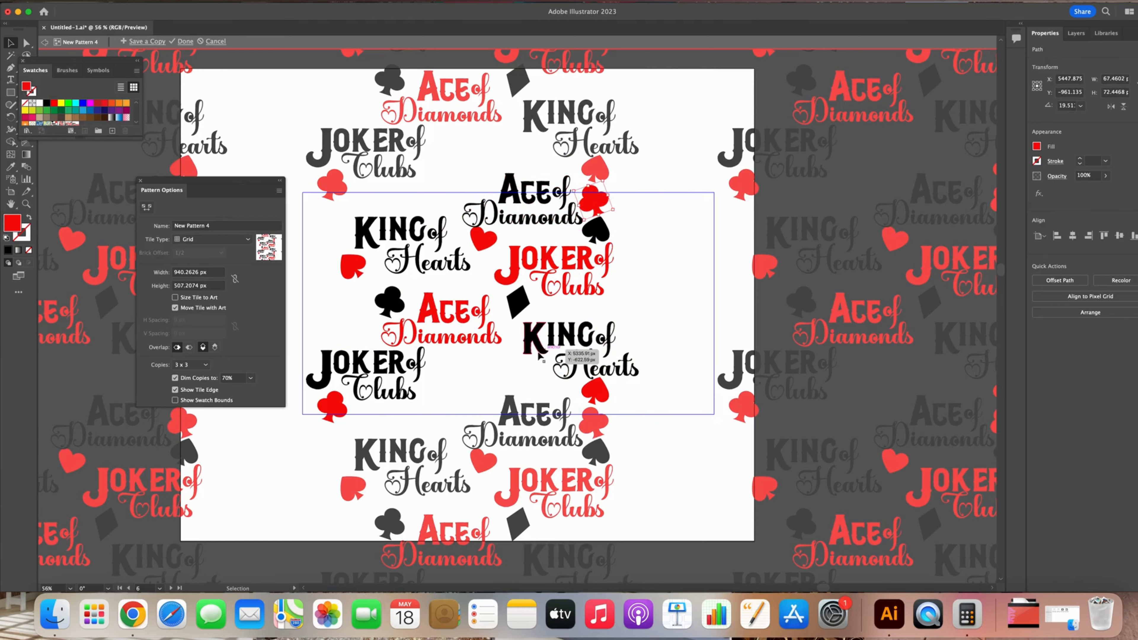
Shift the black Joker of Clubs right and the black Ace of Diamonds down, then lower the heart and recolor it black
drag(381, 374, 404, 372)
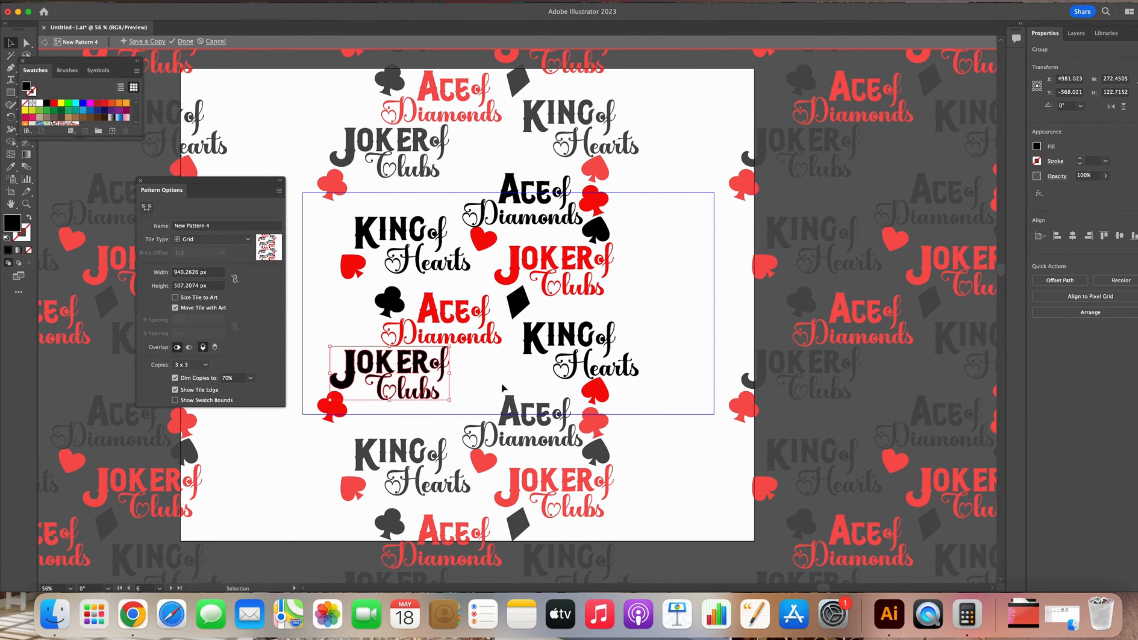
drag(529, 198, 533, 207)
mouse_move(487, 245)
mouse_down()
mouse_move(359, 244)
mouse_move(493, 260)
mouse_up()
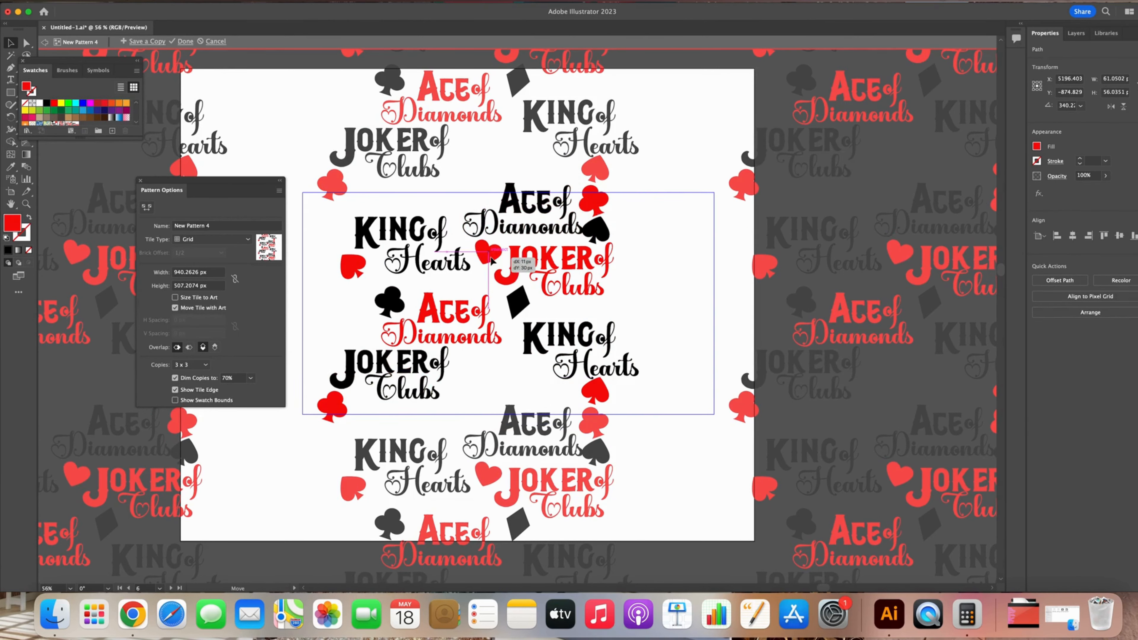
Narrow the pattern tile from both sides to about 696 px wide
click(147, 207)
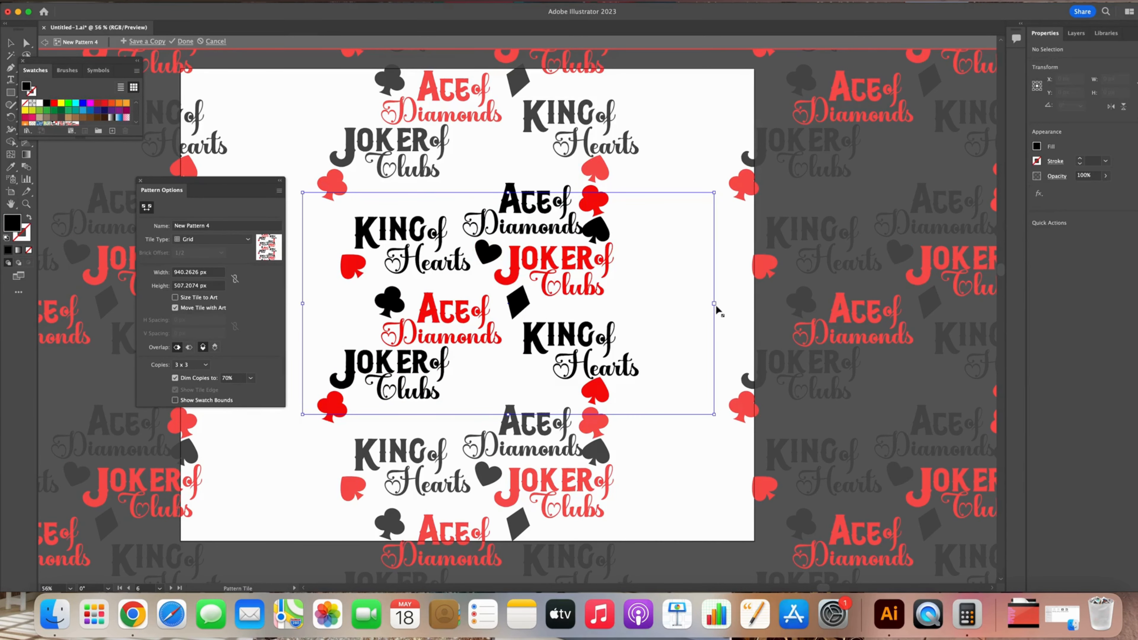
drag(714, 303, 641, 303)
drag(303, 303, 336, 303)
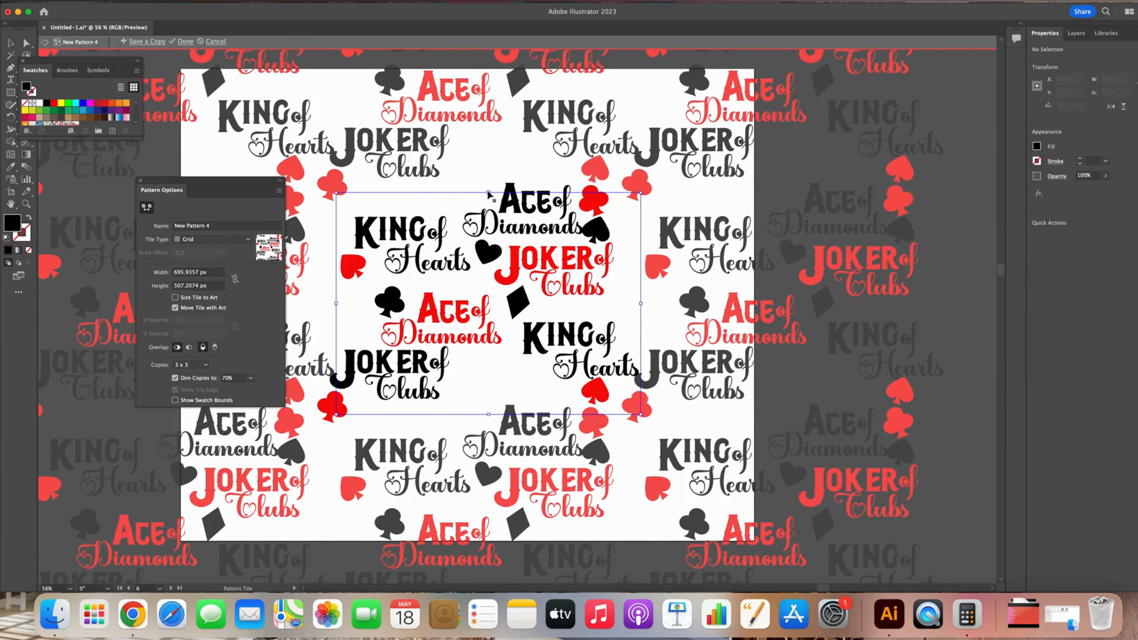
click(11, 43)
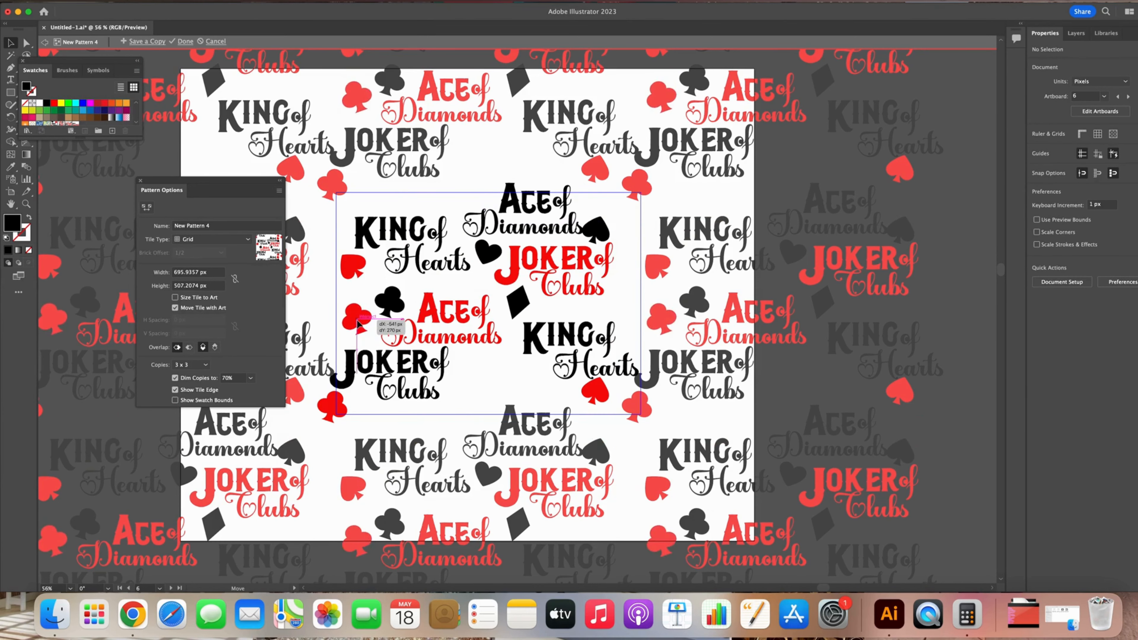
Move the upper red club below the black heart, the black spade beside Ace of Diamonds, and the red Joker of Clubs right
drag(593, 204, 598, 207)
drag(601, 232, 629, 233)
drag(600, 204, 602, 229)
drag(624, 229, 609, 197)
drag(594, 181, 578, 186)
drag(600, 229, 482, 281)
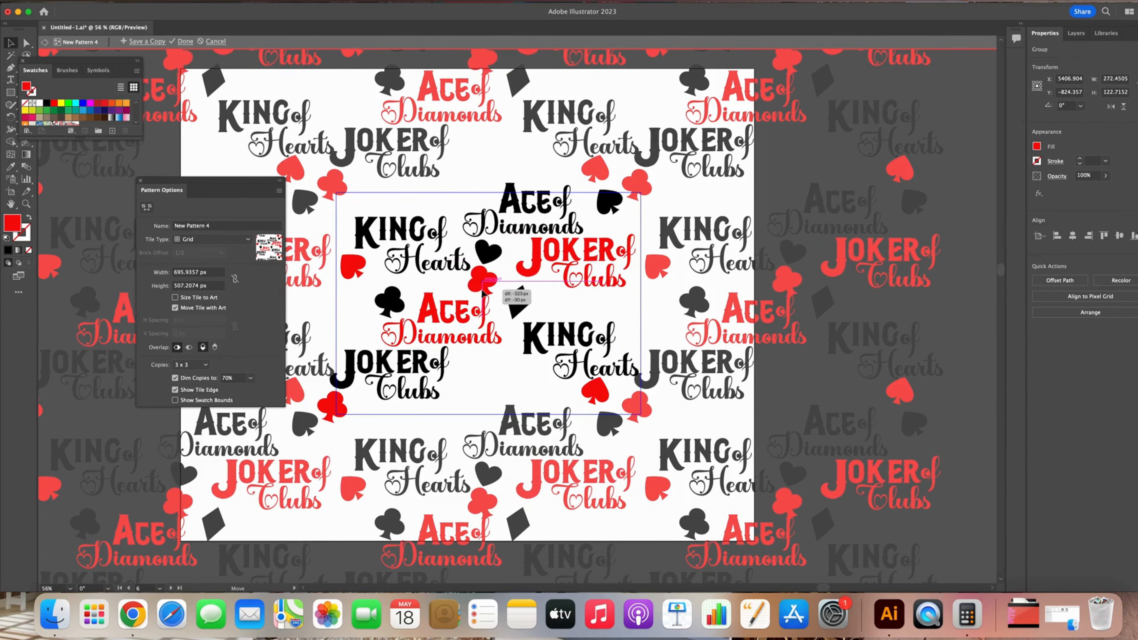
Move the lower red spade beside the black Joker of Clubs, and raise the lower King of Hearts next to the shifted diamond
drag(608, 398, 474, 371)
drag(577, 331, 583, 306)
drag(514, 295, 503, 301)
Reduce the pattern tile's height to about 481 px from its lower edge
click(148, 212)
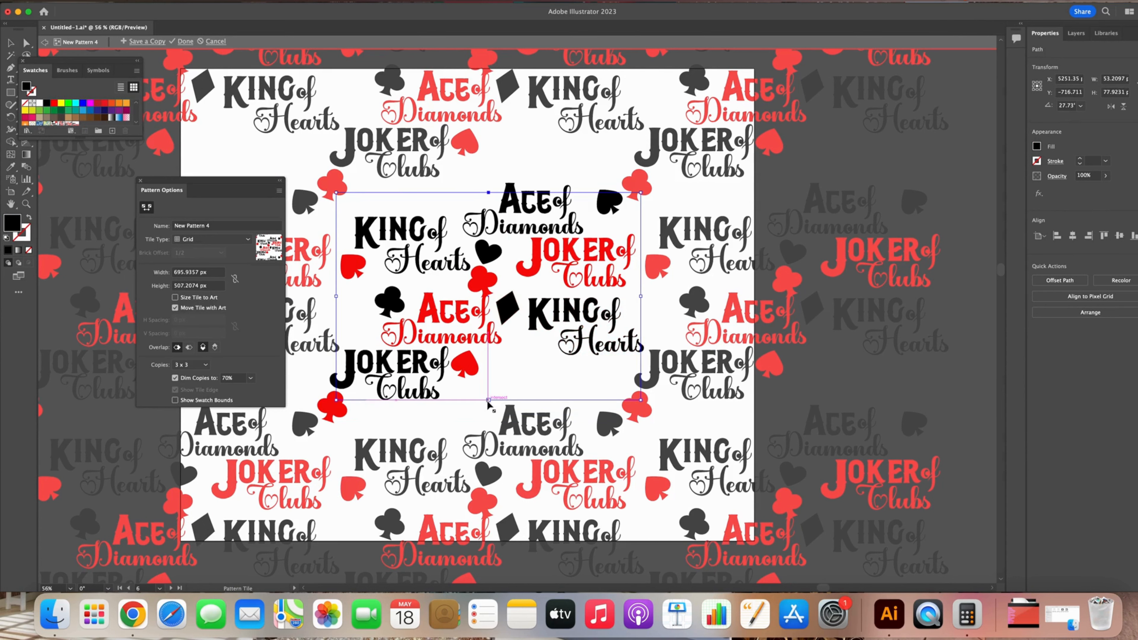
drag(491, 413, 490, 403)
click(395, 282)
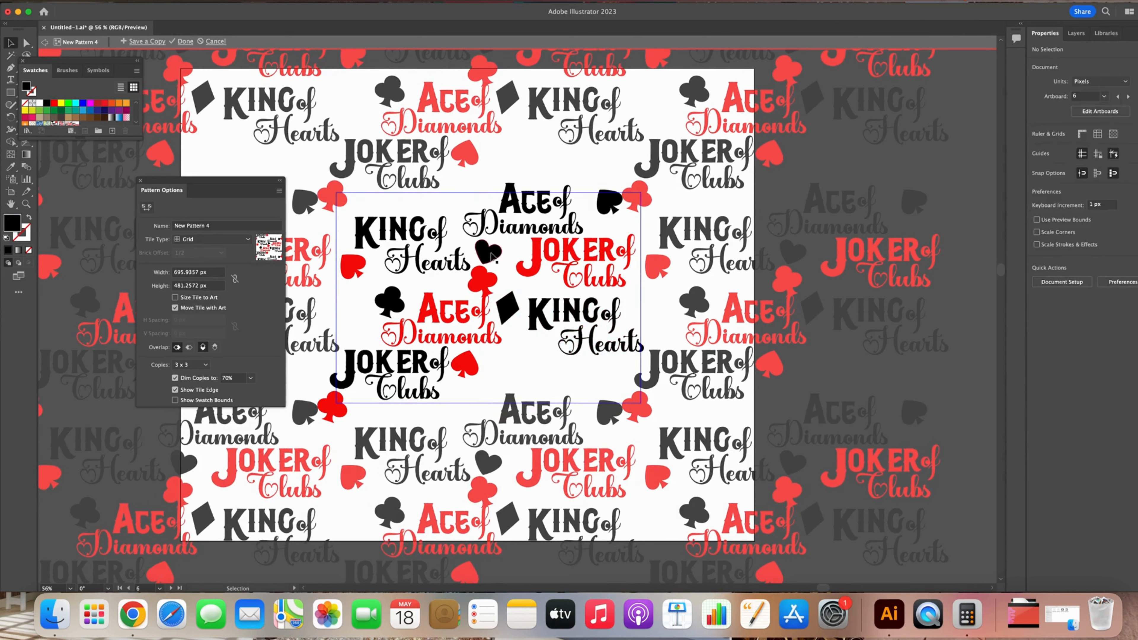
Nudge the black spade closer to the black Ace of Diamonds and the central red club slightly right
click(401, 306)
drag(613, 201, 603, 209)
click(481, 284)
mouse_move(481, 284)
mouse_down()
mouse_move(469, 197)
mouse_move(489, 283)
mouse_up()
Scale down the red Ace of Diamonds and the lower King of Hearts lettering
click(466, 318)
drag(441, 346, 444, 334)
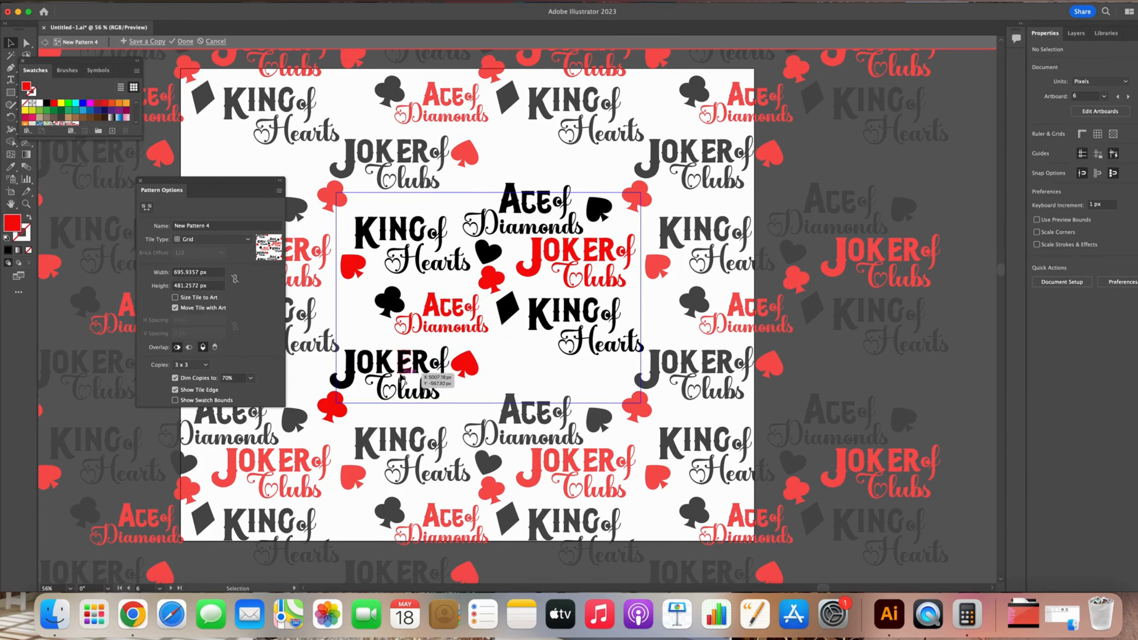
click(404, 242)
mouse_move(413, 216)
mouse_down()
mouse_move(412, 229)
mouse_move(413, 214)
mouse_up()
click(585, 346)
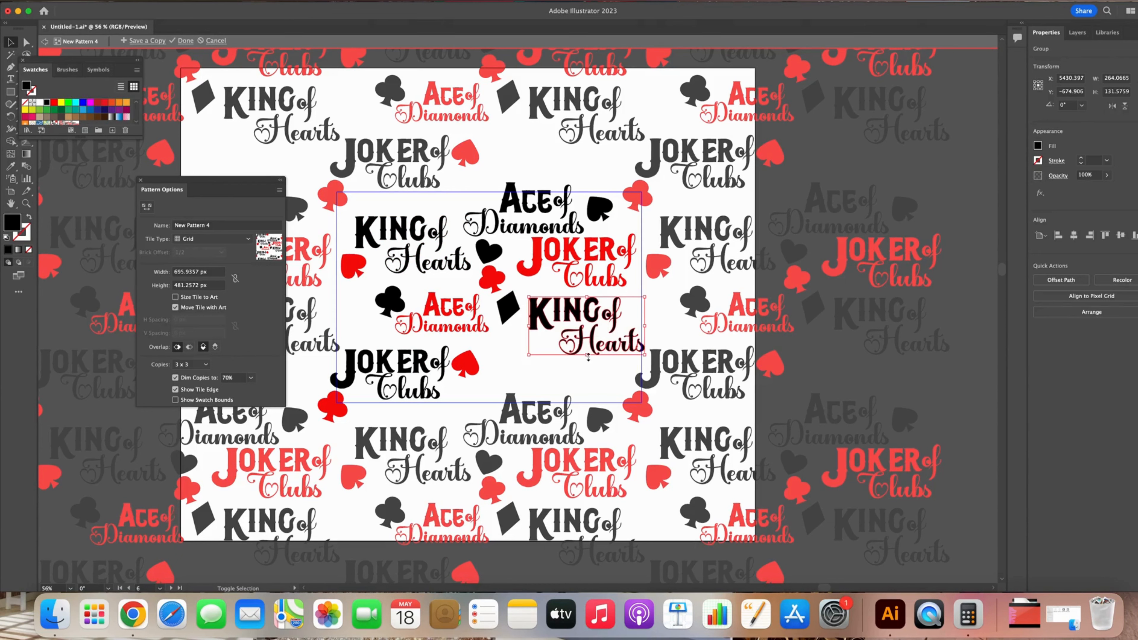
drag(588, 357, 583, 336)
Add a large Ace of Diamonds copy beside the lower red spade and match its color to that spade
click(423, 379)
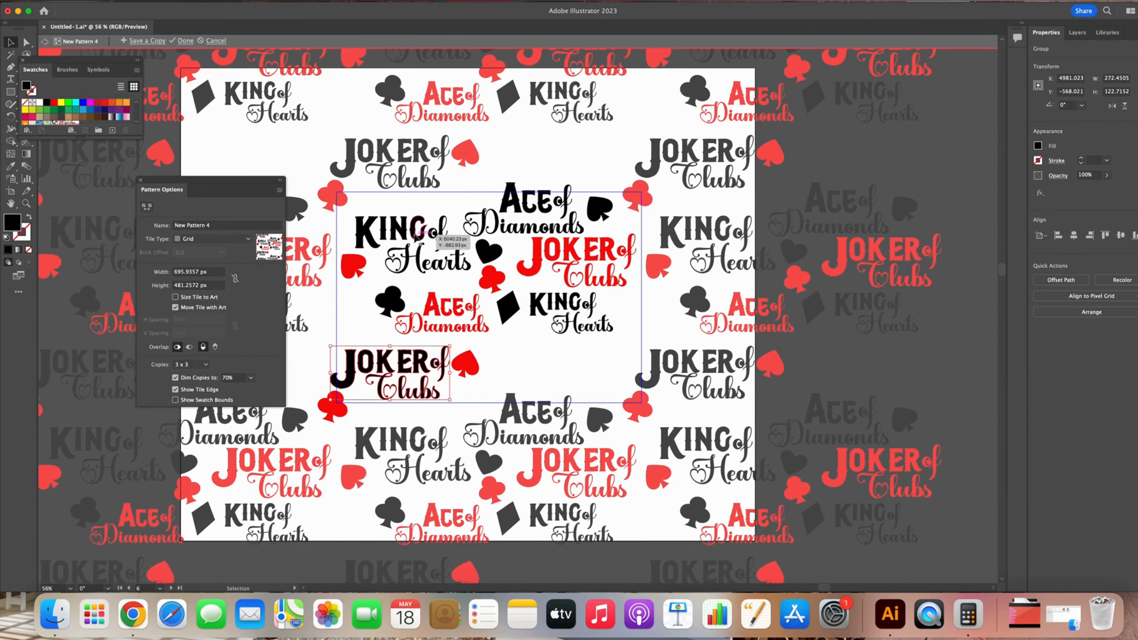
key(super+v)
drag(520, 303, 541, 369)
click(11, 167)
click(466, 364)
click(11, 42)
Place a black diamond copy beside the lower Ace of Diamonds and a red diamond copy beside the black club
click(627, 337)
click(465, 364)
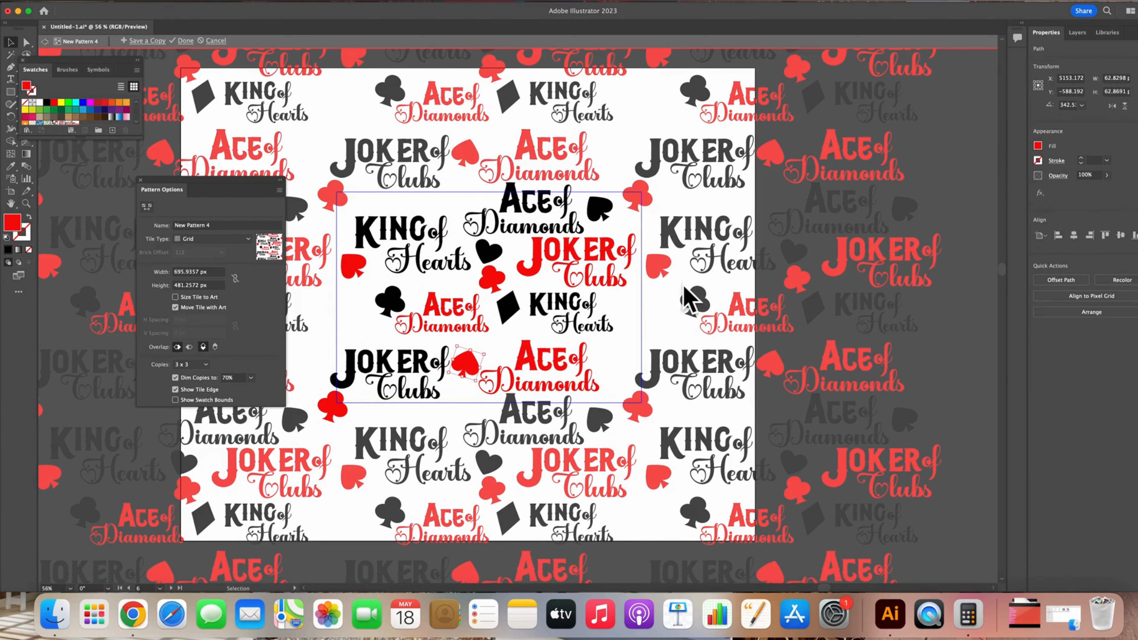
drag(508, 308, 600, 343)
drag(609, 361, 354, 307)
click(11, 166)
click(353, 264)
click(10, 43)
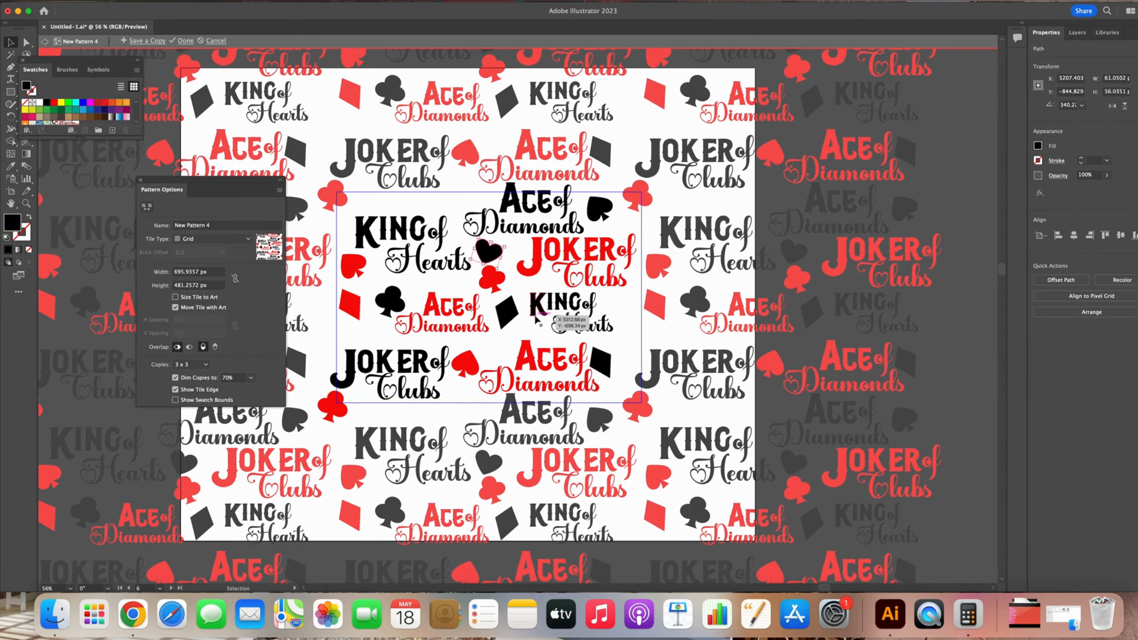
Place a copy of the black heart below the black club and recolor it red
drag(488, 252, 395, 300)
click(11, 167)
click(67, 149)
Nudge the red spade, red diamond and black club on the tile's left side slightly right to even out the spacing
drag(352, 309, 357, 308)
drag(352, 266, 359, 263)
drag(442, 310, 442, 309)
drag(354, 301, 358, 301)
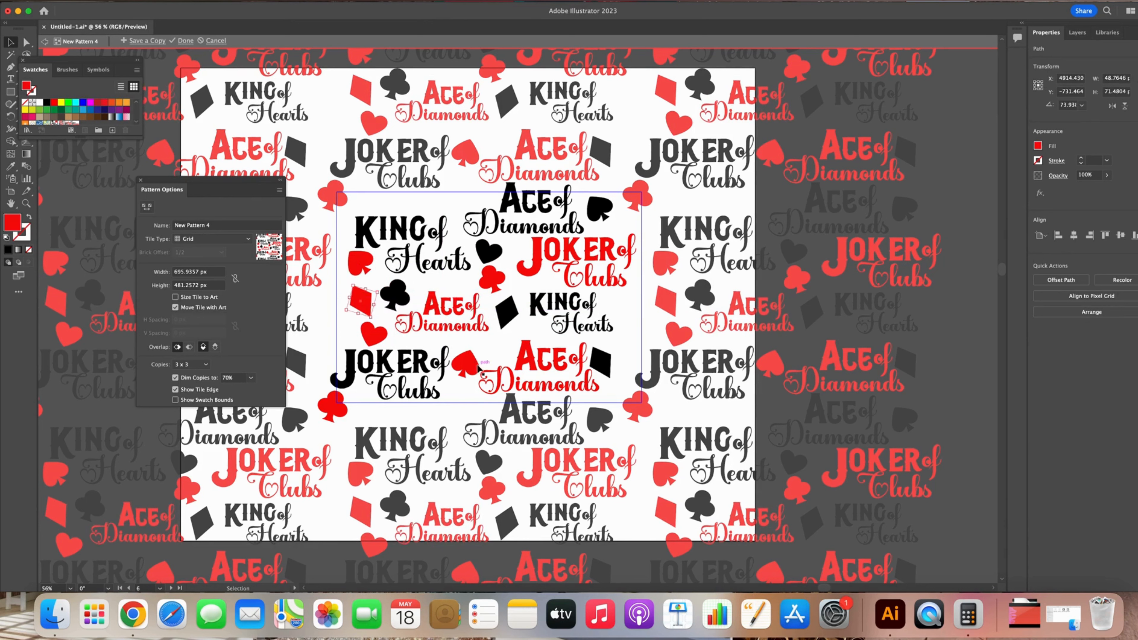
Move the lower red spade beside the Clubs lettering, and place black heart copies above it and beside the lower King of Hearts
drag(493, 351, 475, 386)
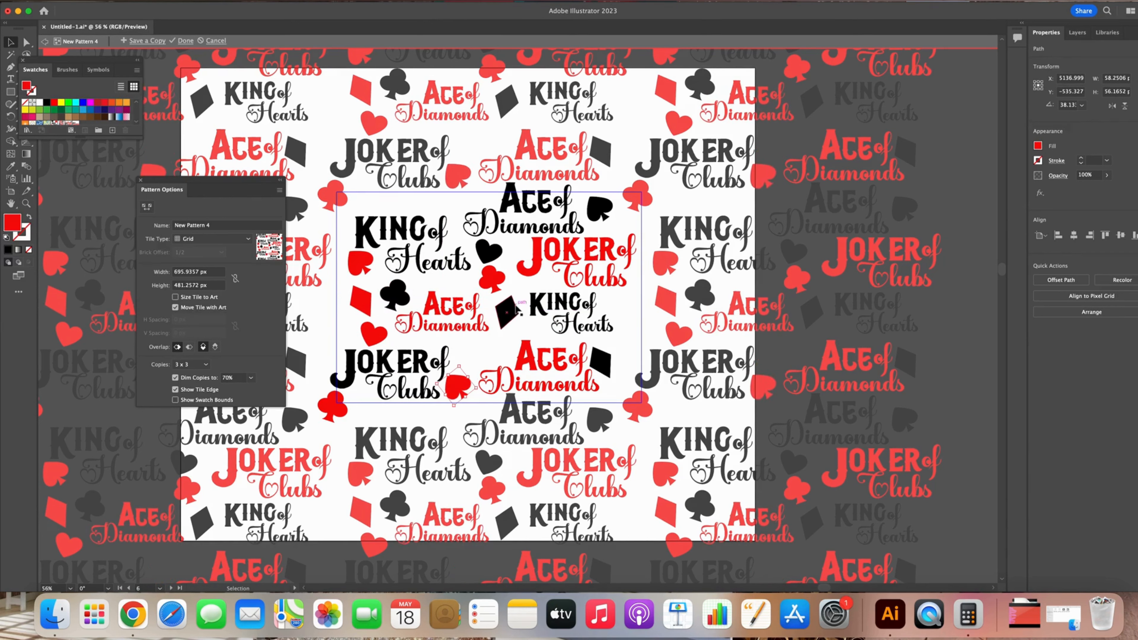
drag(507, 314, 466, 357)
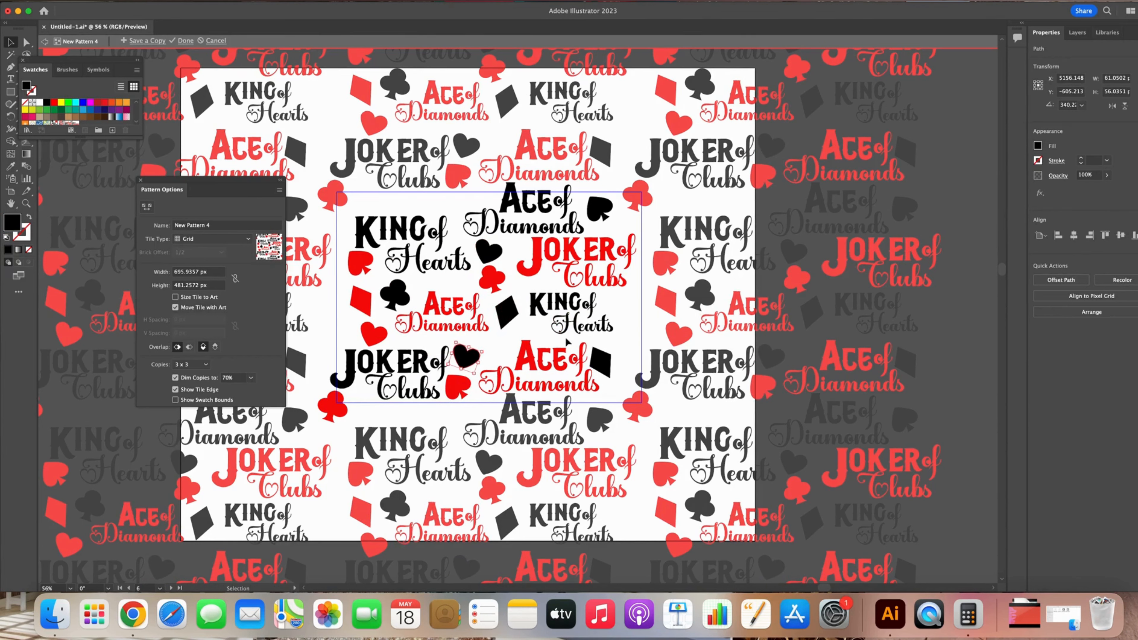
drag(516, 309, 623, 305)
Shift the large King of Hearts lettering slightly right and down, and rearrange the red spade, red diamond and black club around it
drag(394, 238, 351, 269)
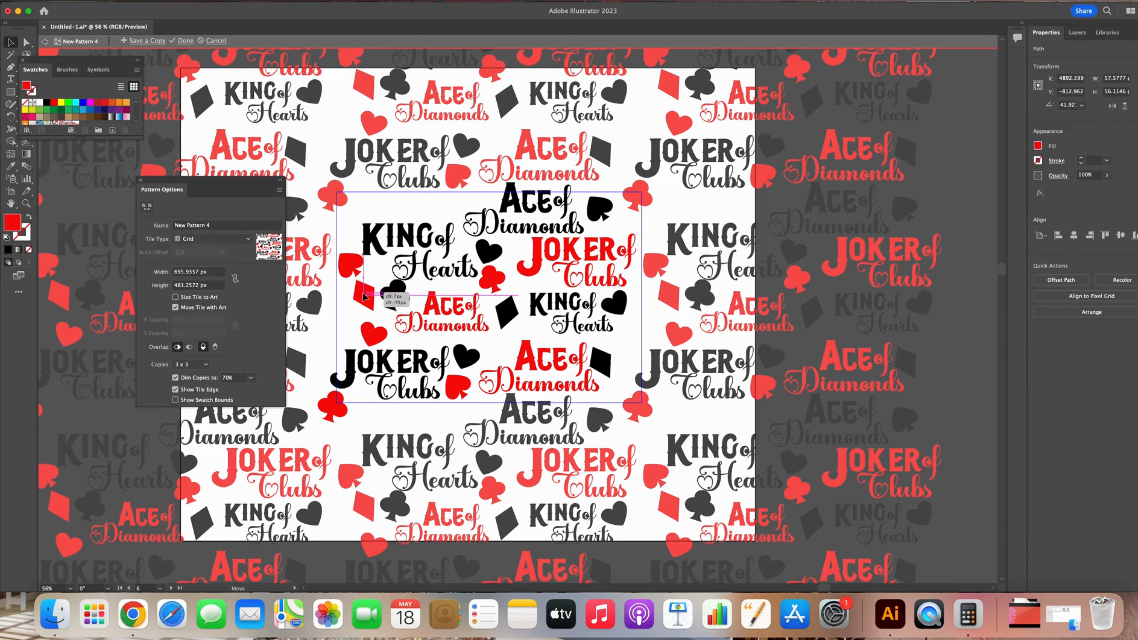
drag(394, 299, 384, 304)
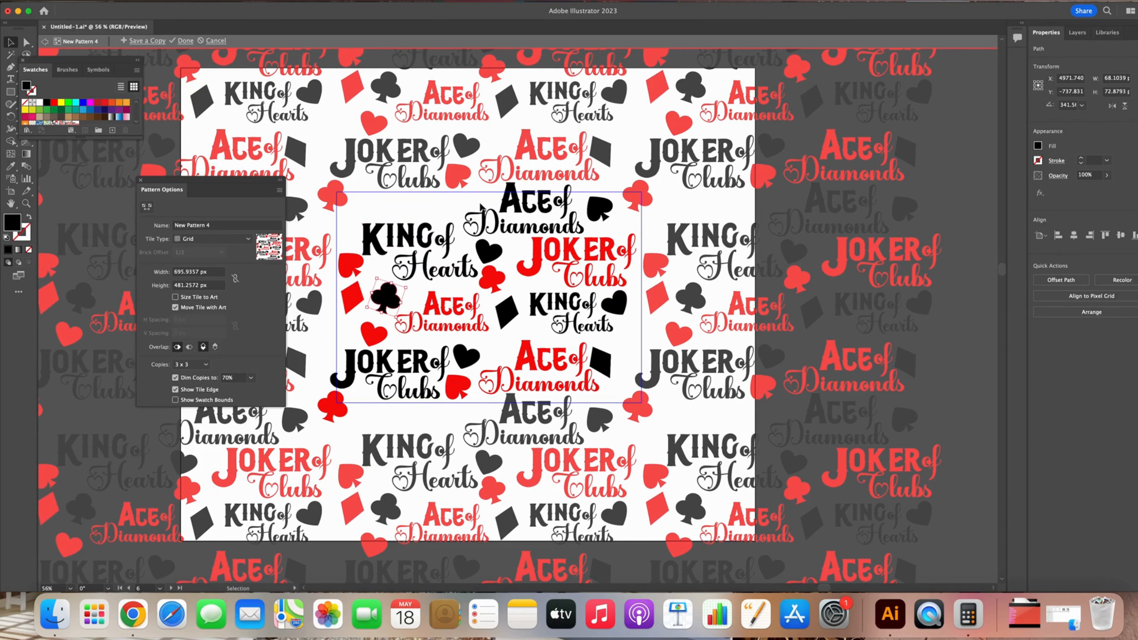
drag(351, 267, 352, 256)
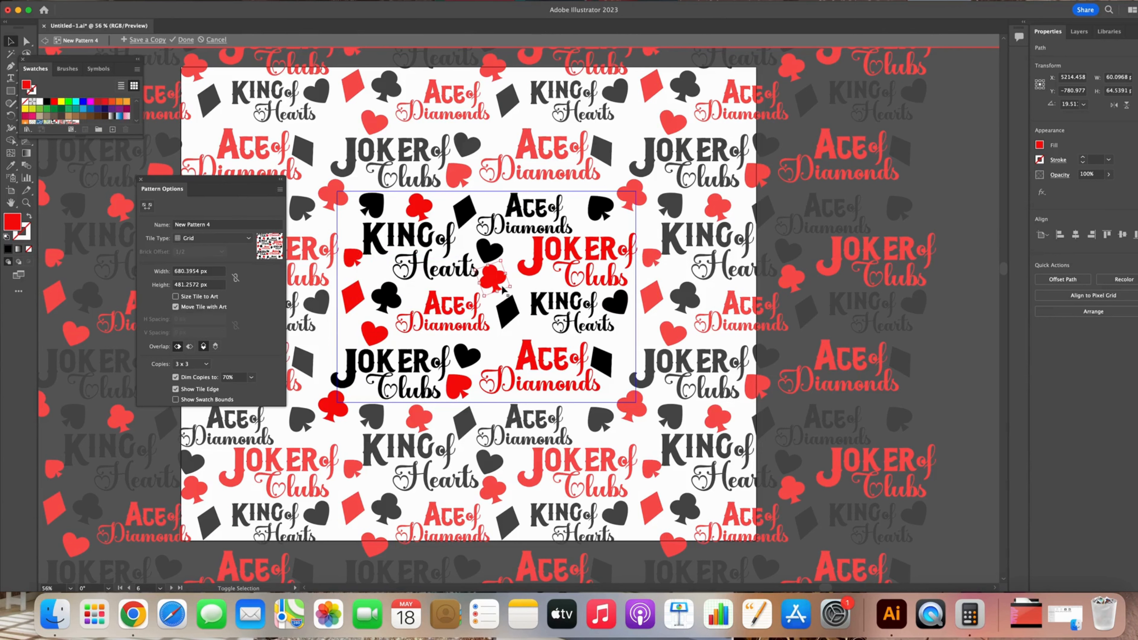
Scale down the central red club, the lower red spade and the black spade above the red Joker of Clubs
drag(504, 290, 499, 300)
drag(460, 390, 465, 394)
drag(601, 207, 615, 226)
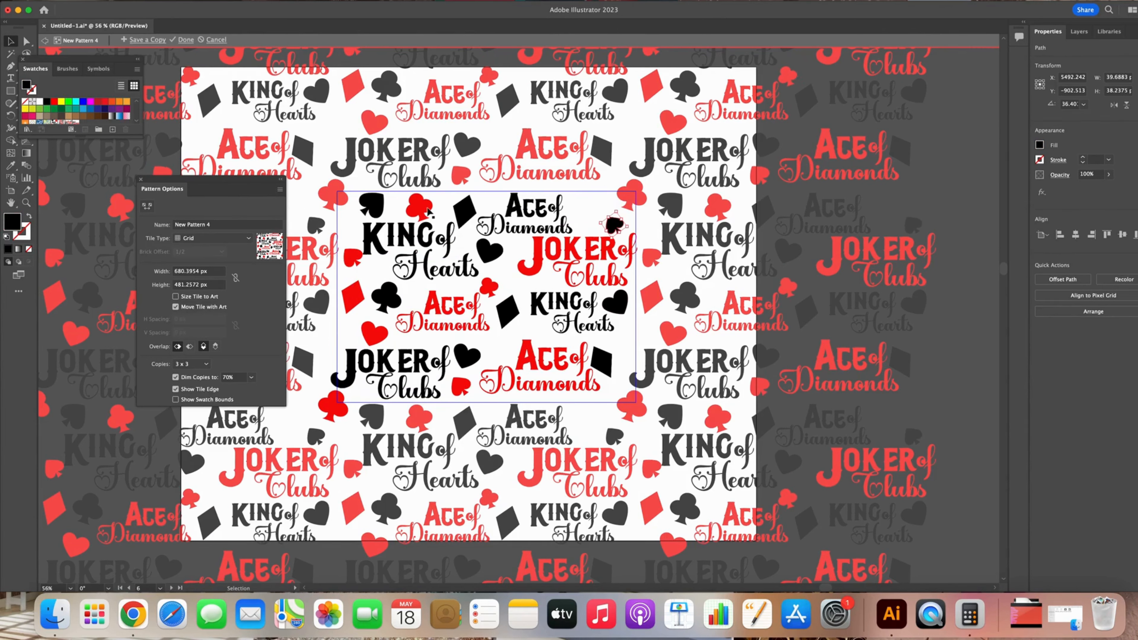
Place a red diamond copy beside the black Ace of Diamonds, and shift the lower red Ace of Diamonds and its black diamond right
drag(508, 297, 585, 209)
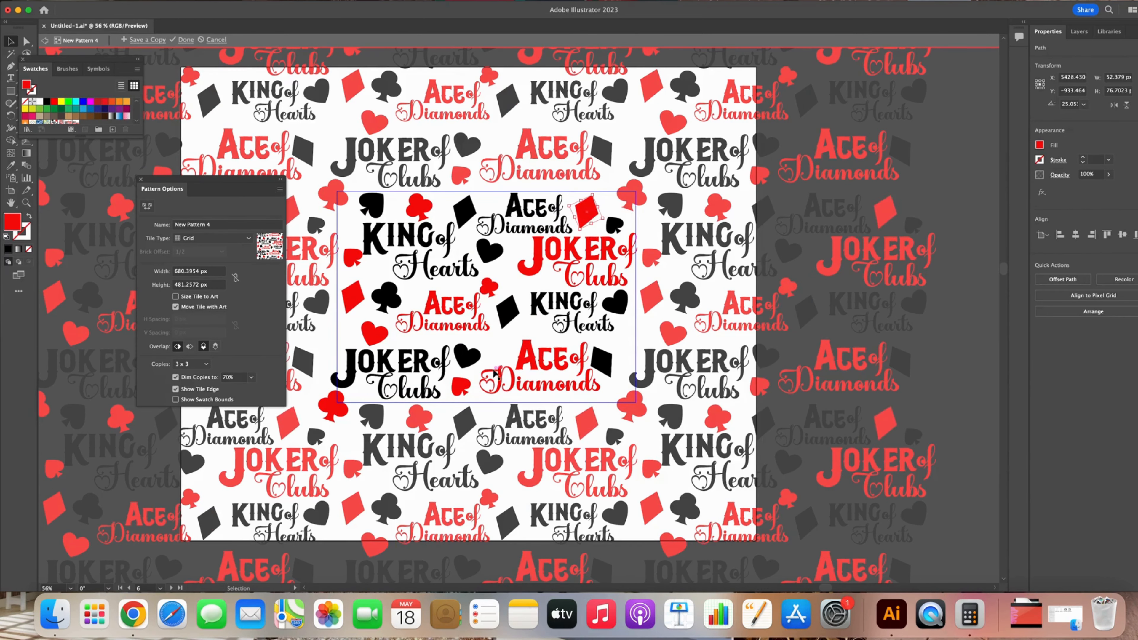
click(430, 257)
drag(611, 372, 623, 372)
Place a black club copy between the lower black heart and red Ace of Diamonds, and nudge the neighboring black diamond closer
click(489, 287)
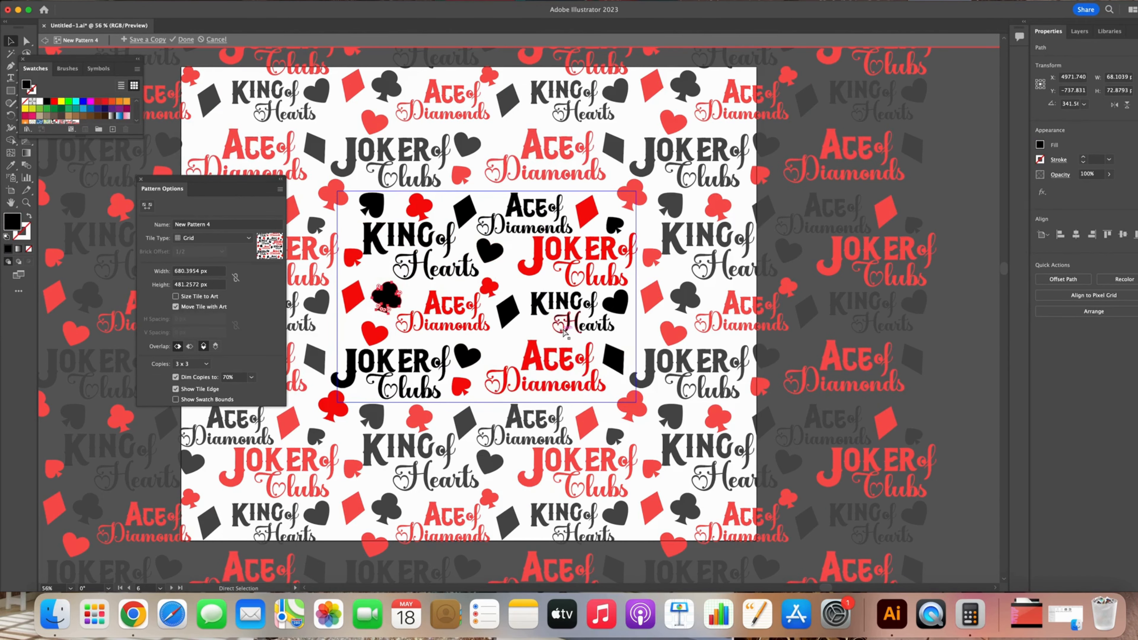
key(cmd+v)
drag(520, 309, 501, 347)
drag(609, 355, 597, 352)
click(661, 349)
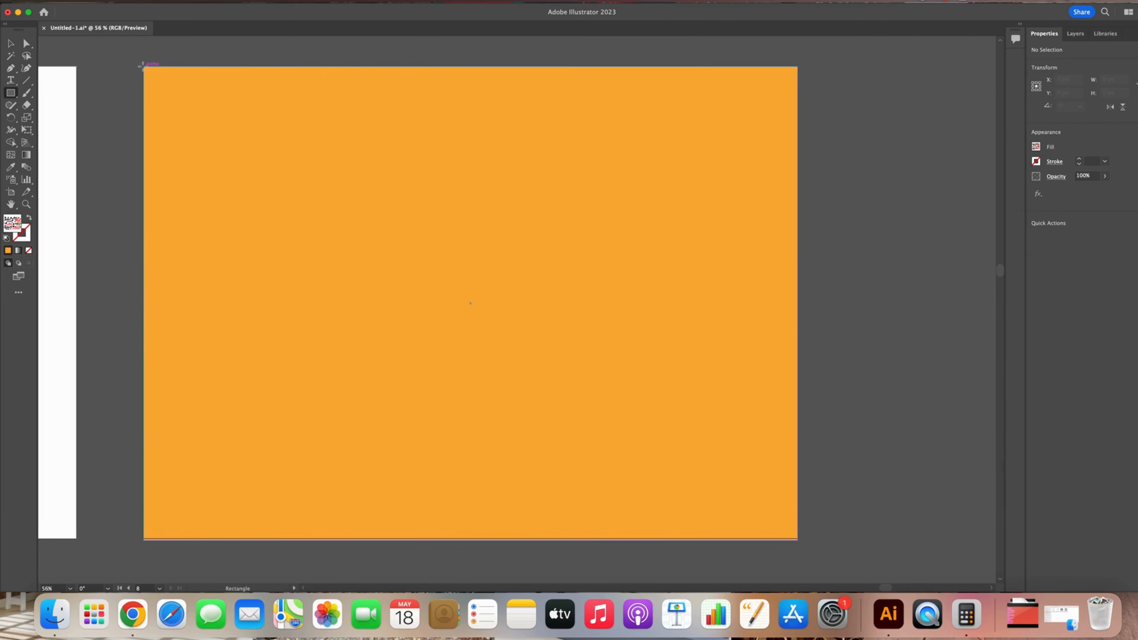
Cover the orange artboard with a rectangle filled with the card pattern, and stretch the orange background to the artboard's lower edge
drag(143, 66, 799, 540)
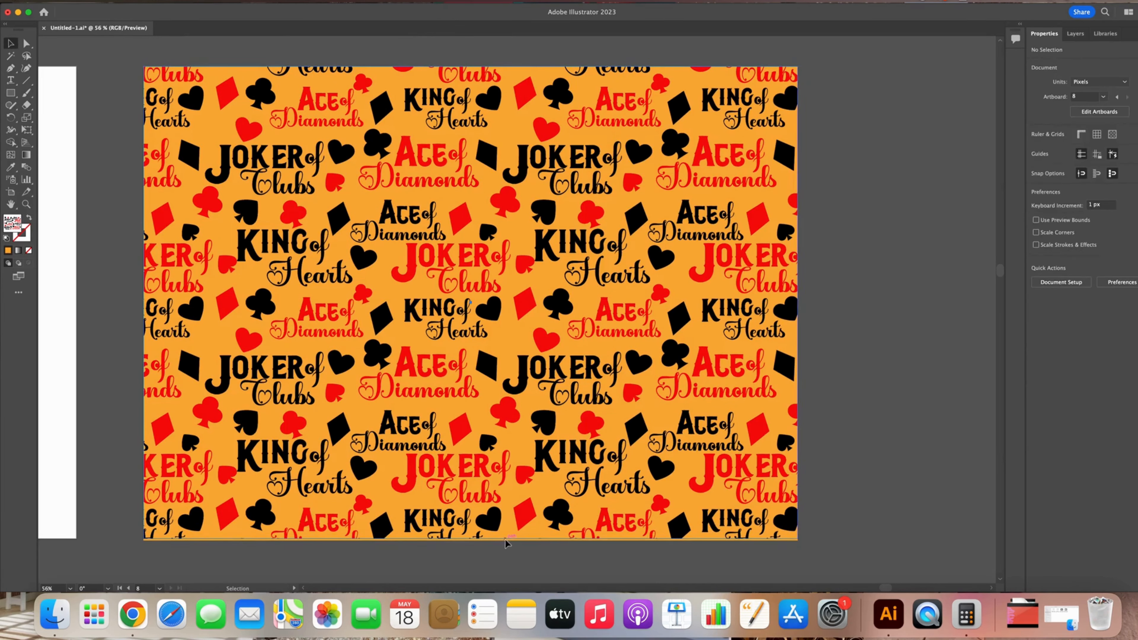
drag(471, 538, 471, 542)
click(471, 541)
scroll(471, 538, up, 1)
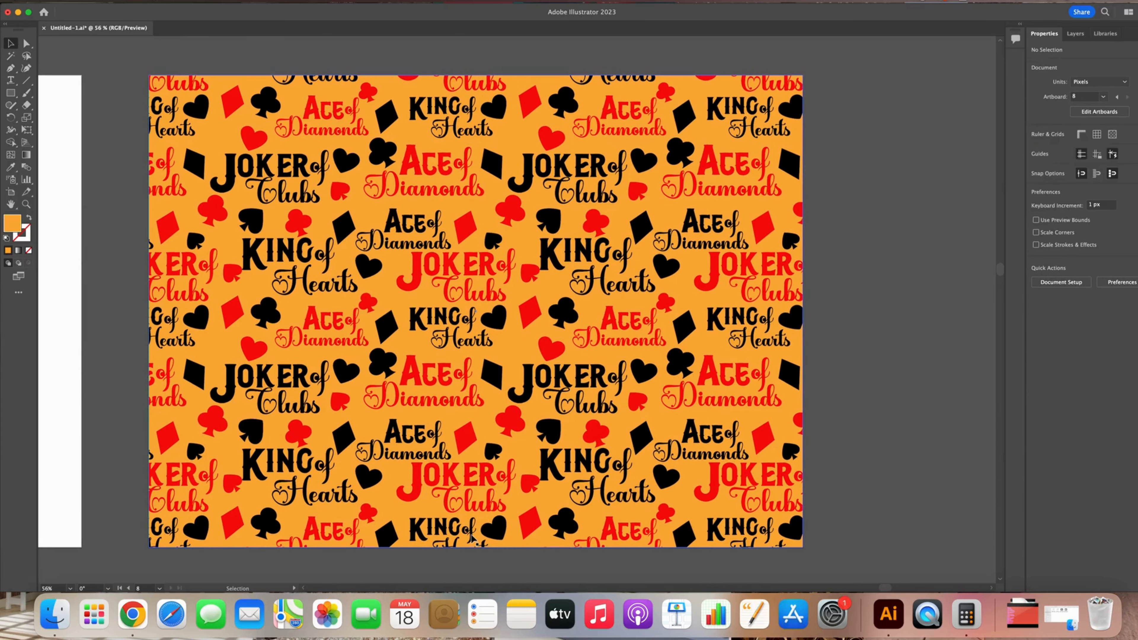